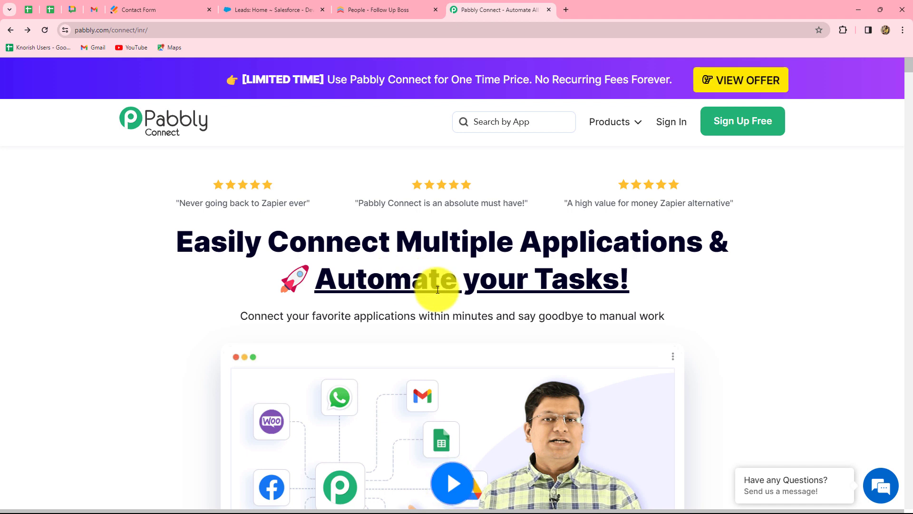
# Sign in to Pabbly from the Pabbly Connect homepage.
pyautogui.moveTo(209, 250); pyautogui.dragTo(632, 286)
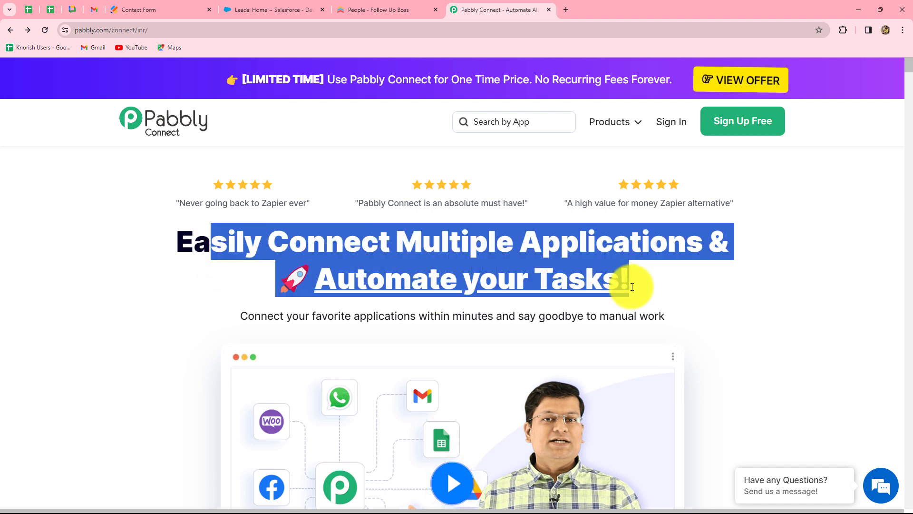
pyautogui.click(659, 288)
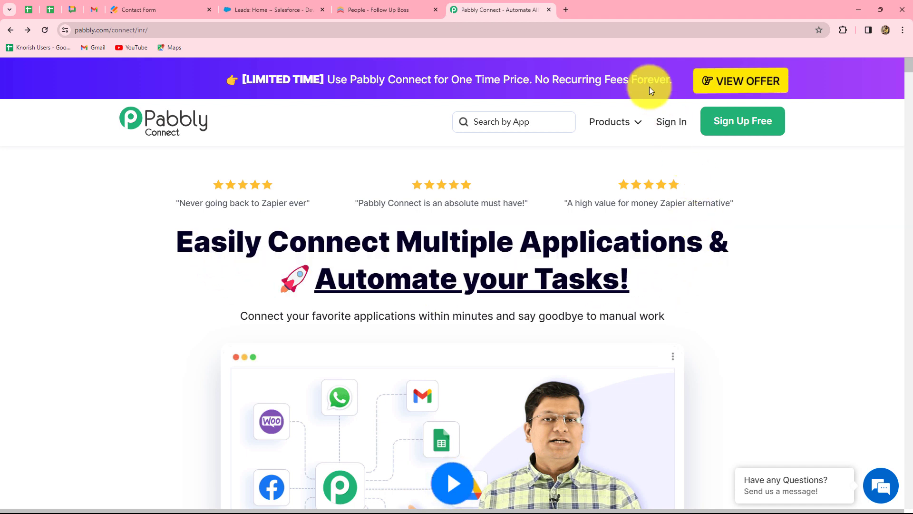
pyautogui.click(665, 124)
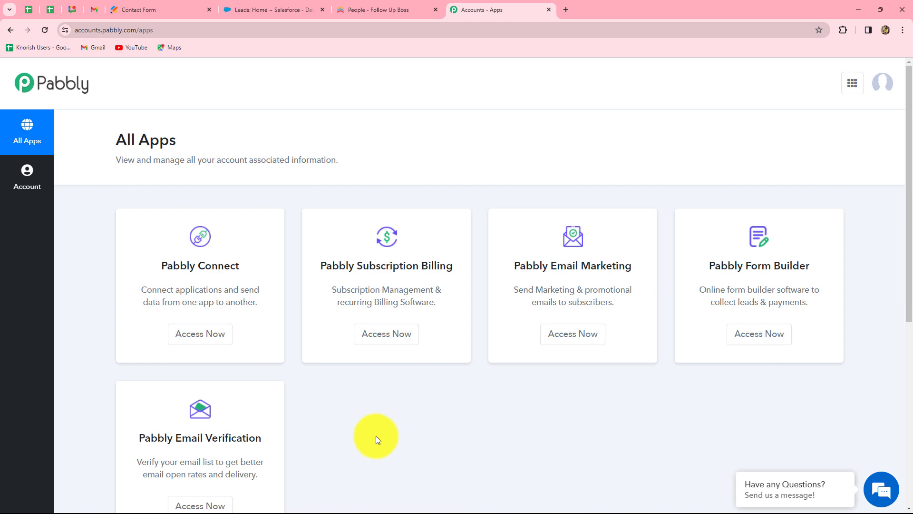
# Open Pabbly Connect from the list of Pabbly apps.
pyautogui.moveTo(164, 264); pyautogui.dragTo(259, 269)
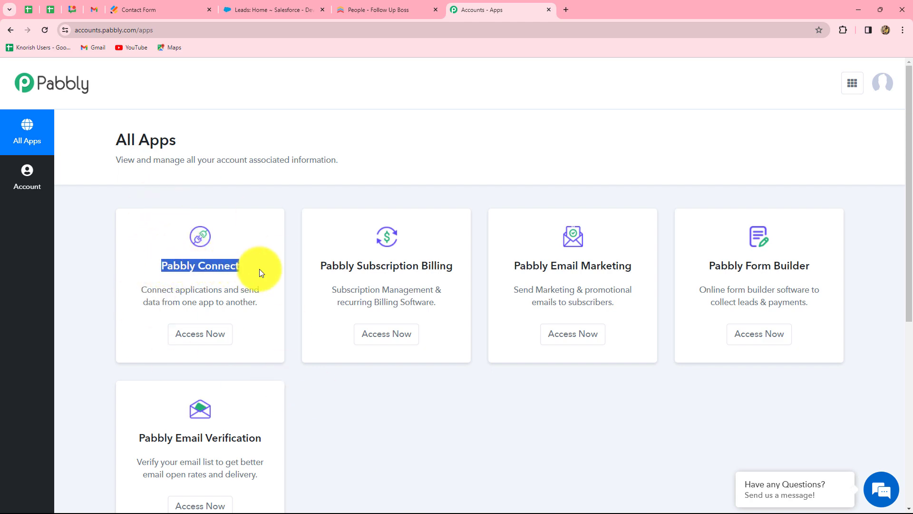
pyautogui.click(210, 339)
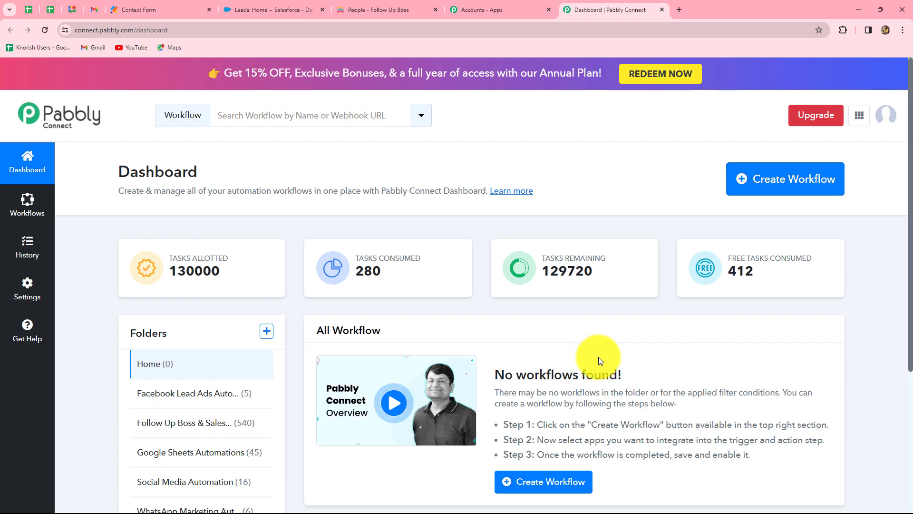
pyautogui.scroll(-3, 598, 357)
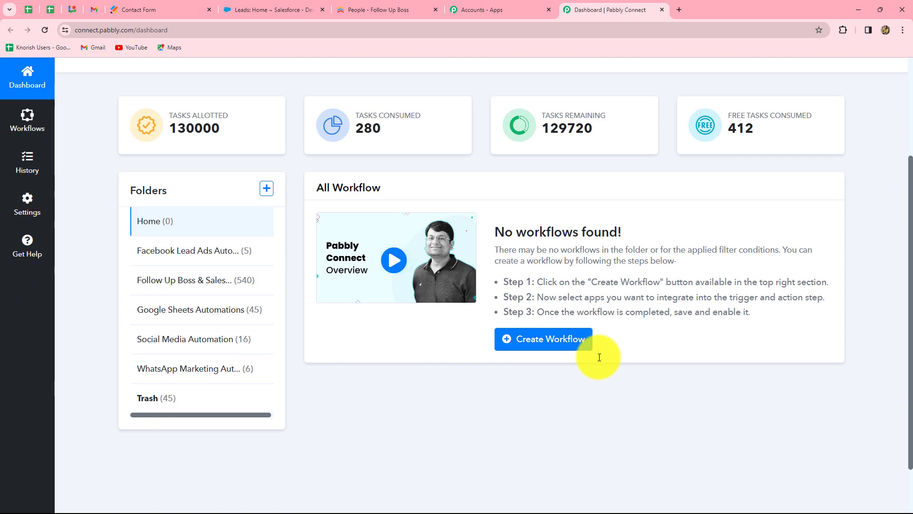
pyautogui.scroll(2, 600, 357)
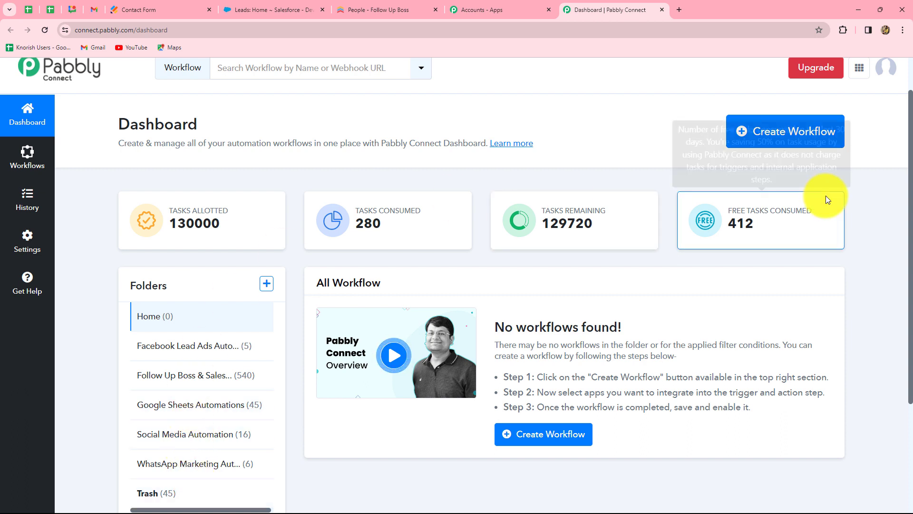
# Create a workflow named 'Add Follow Up Boss Person as a Lead in Salesforce' in the Follow Up Boss & Salesforce Automations folder.
pyautogui.click(777, 140)
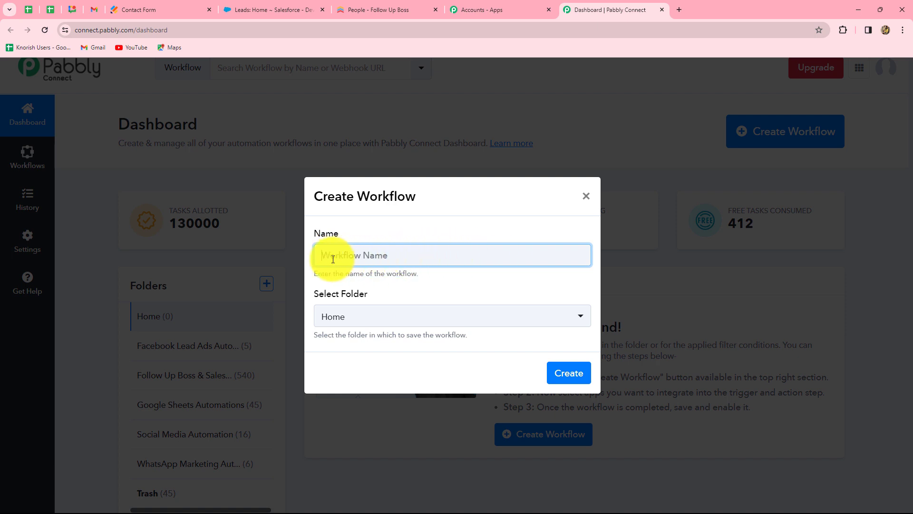
pyautogui.write('Add Follow Up Boss Person as a Lead in Salesforce')
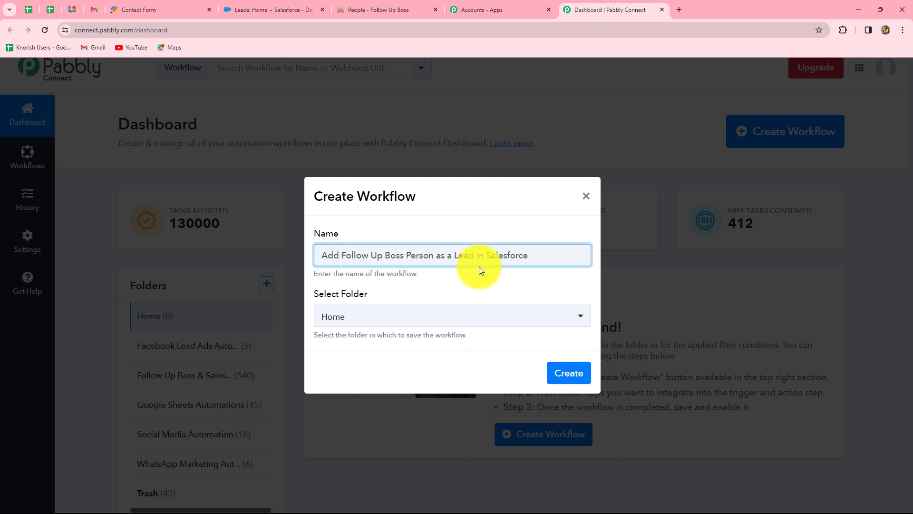
pyautogui.click(429, 319)
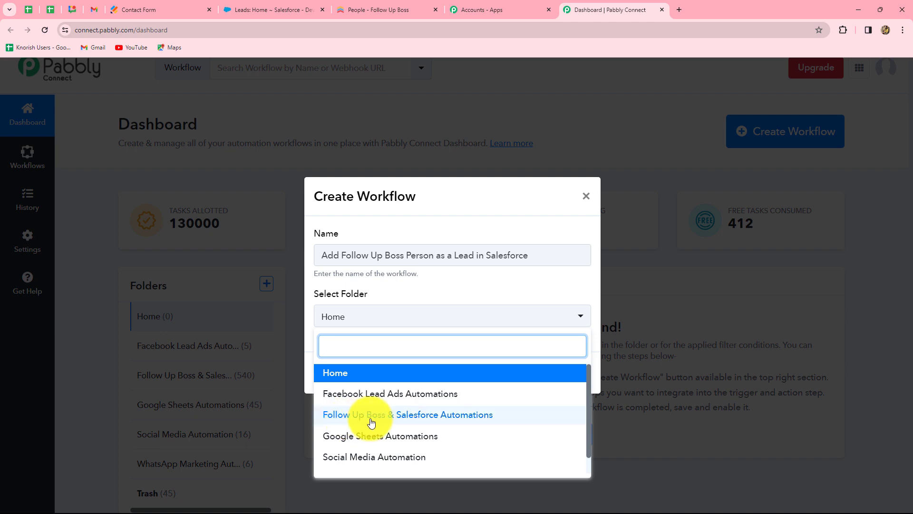
pyautogui.click(452, 415)
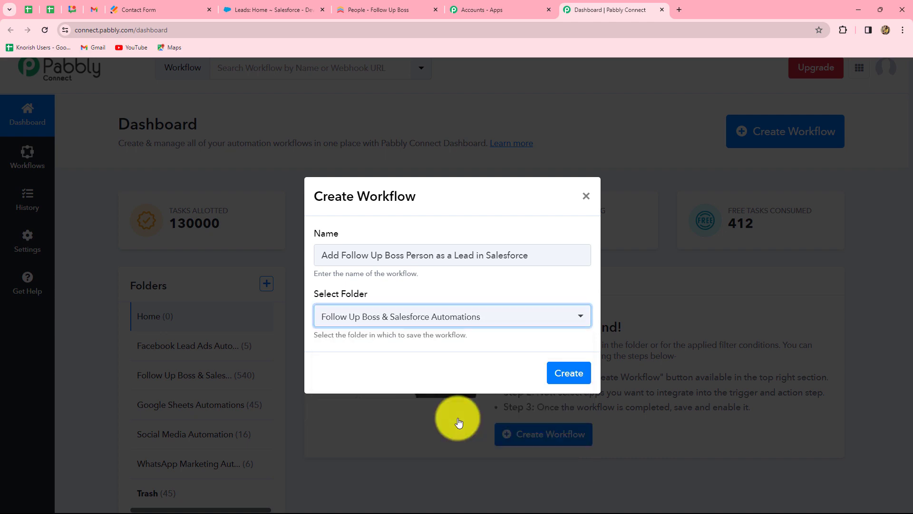
pyautogui.click(566, 372)
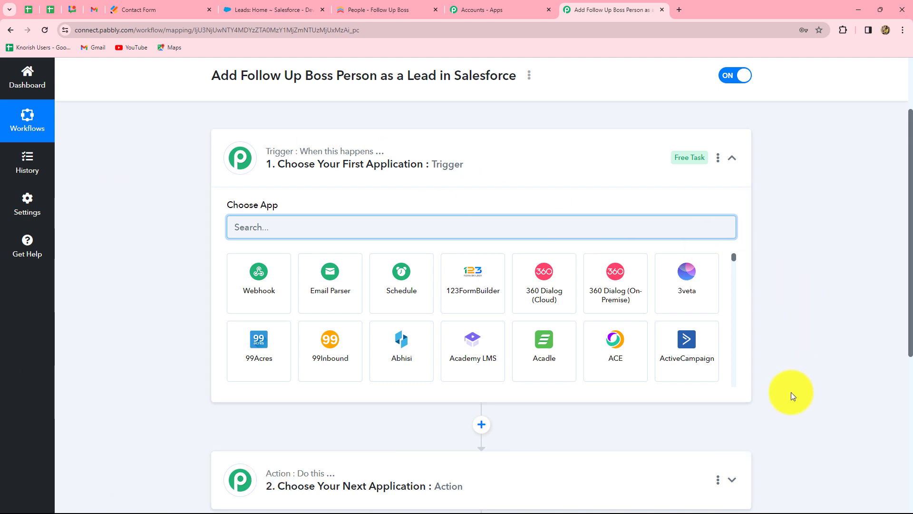
pyautogui.scroll(-2, 792, 392)
pyautogui.scroll(2, 792, 392)
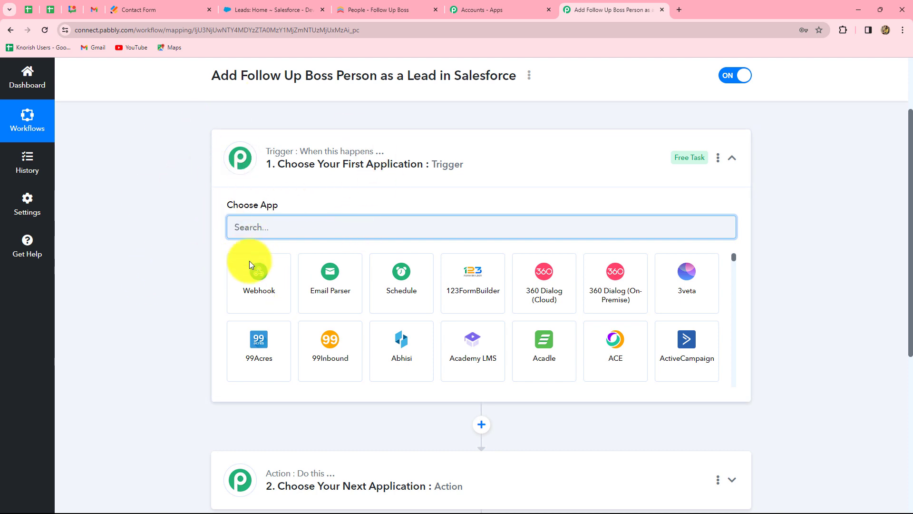
pyautogui.scroll(-3, 205, 331)
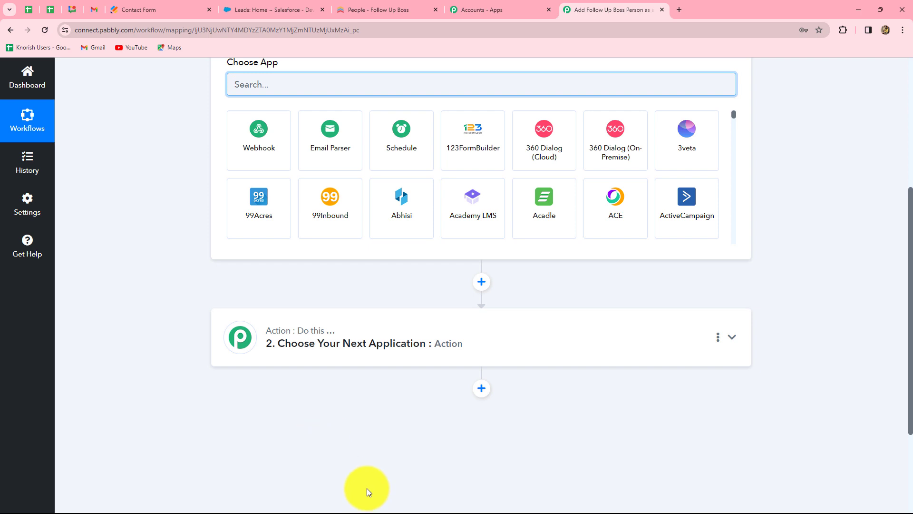
pyautogui.scroll(3, 367, 488)
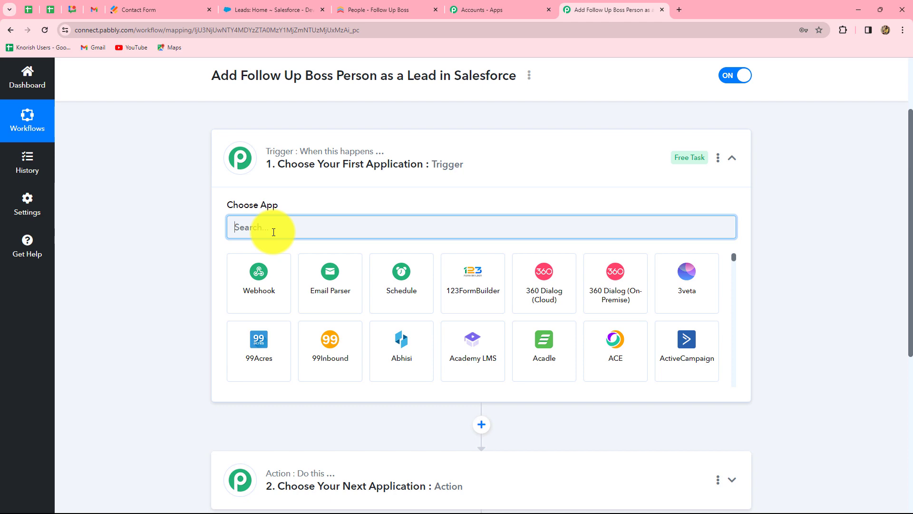
pyautogui.click(352, 11)
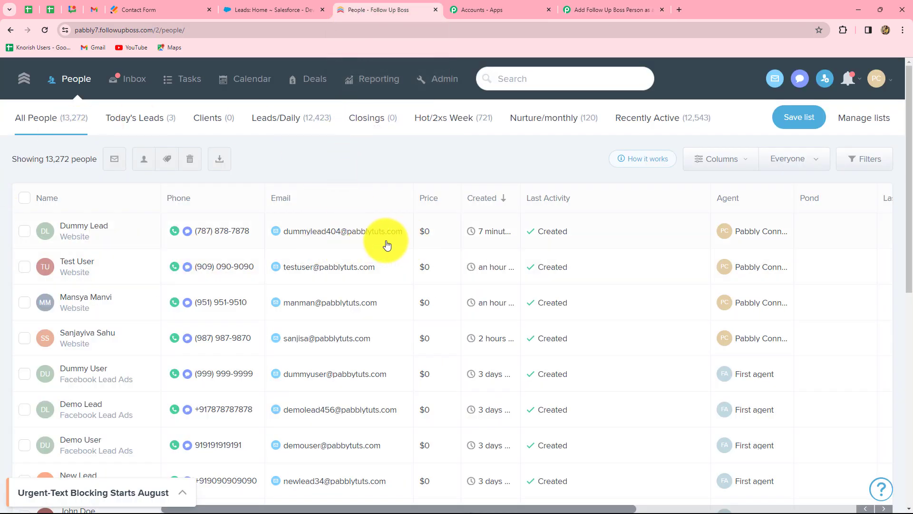
pyautogui.click(592, 10)
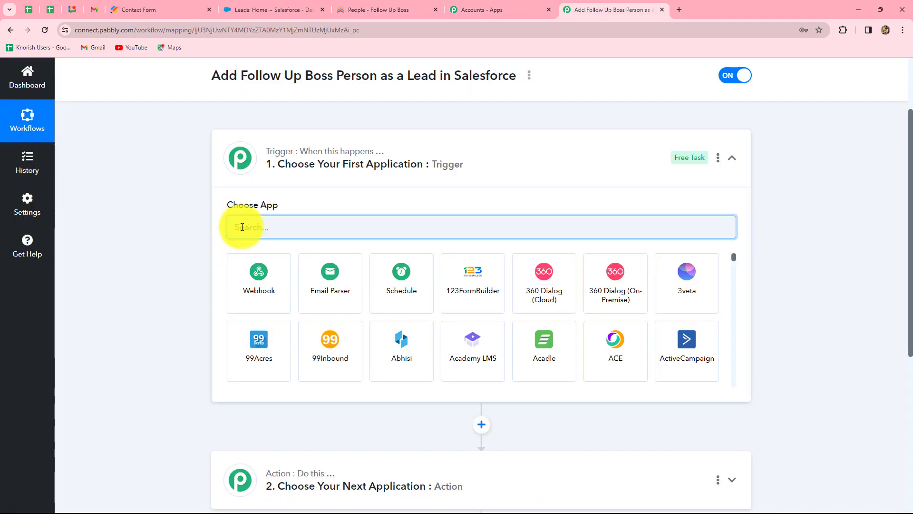
# Choose Follow Up Boss as the trigger app with the New Person Added trigger event.
pyautogui.write('Fol')
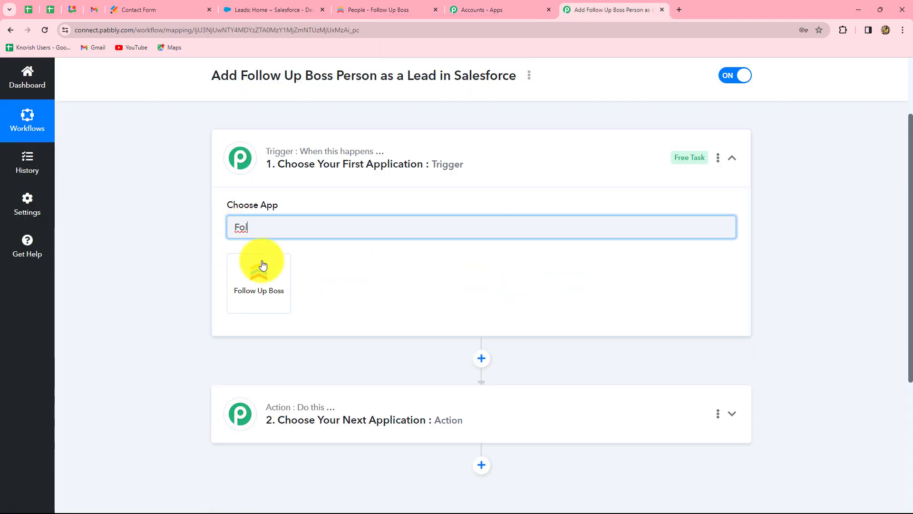
pyautogui.click(263, 265)
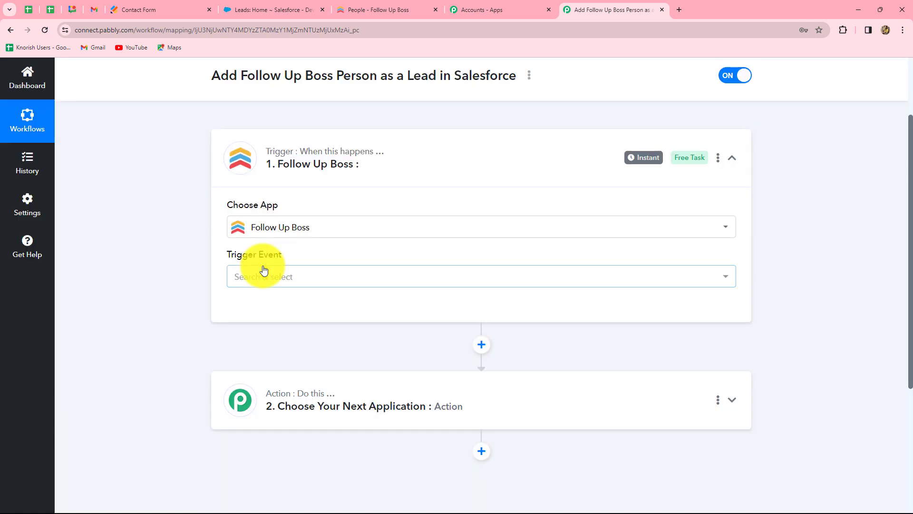
pyautogui.click(271, 282)
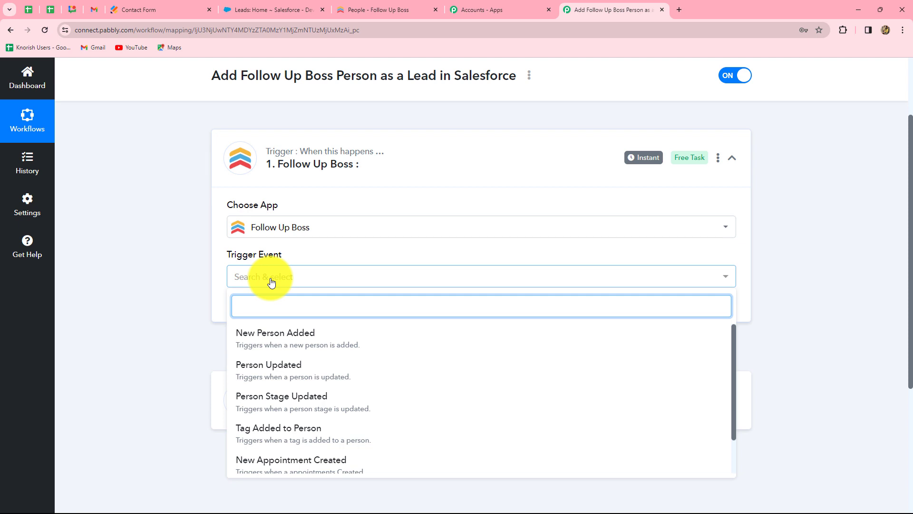
pyautogui.click(259, 334)
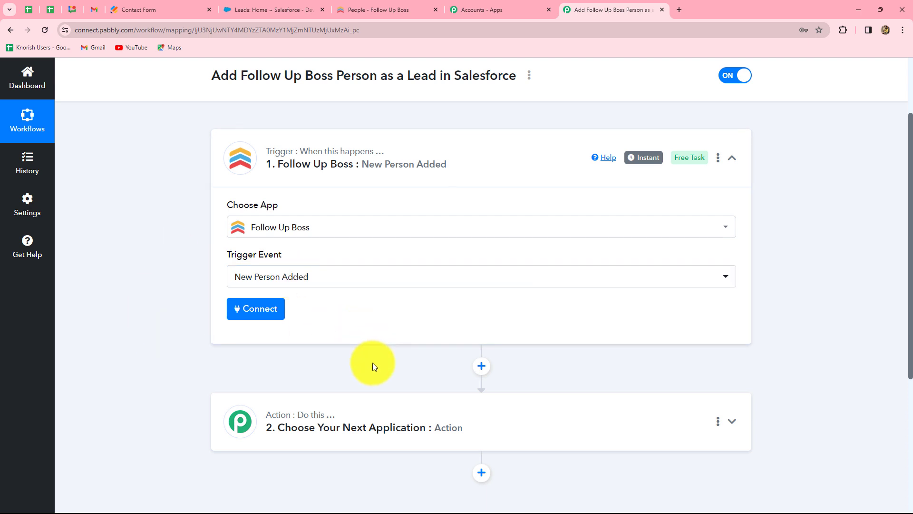
# Start a new Follow Up Boss connection and open the API settings in Follow Up Boss's admin area.
pyautogui.click(260, 308)
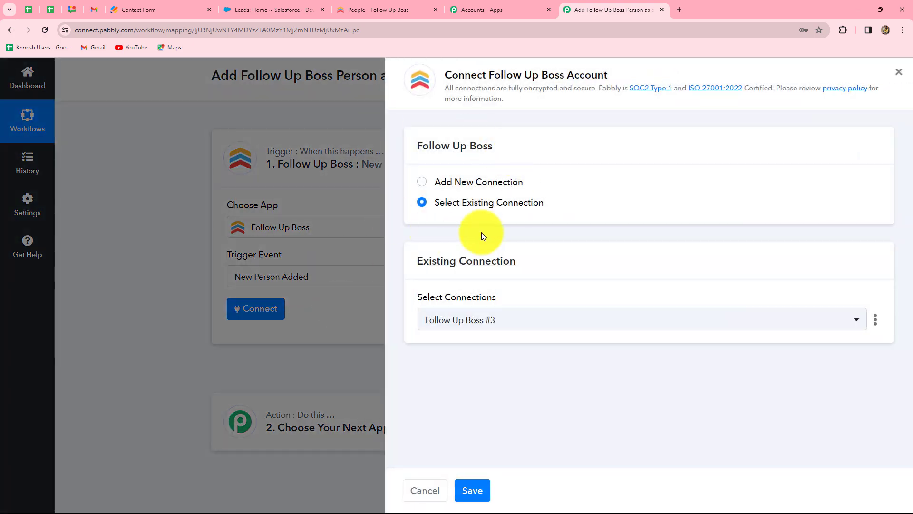
pyautogui.click(432, 181)
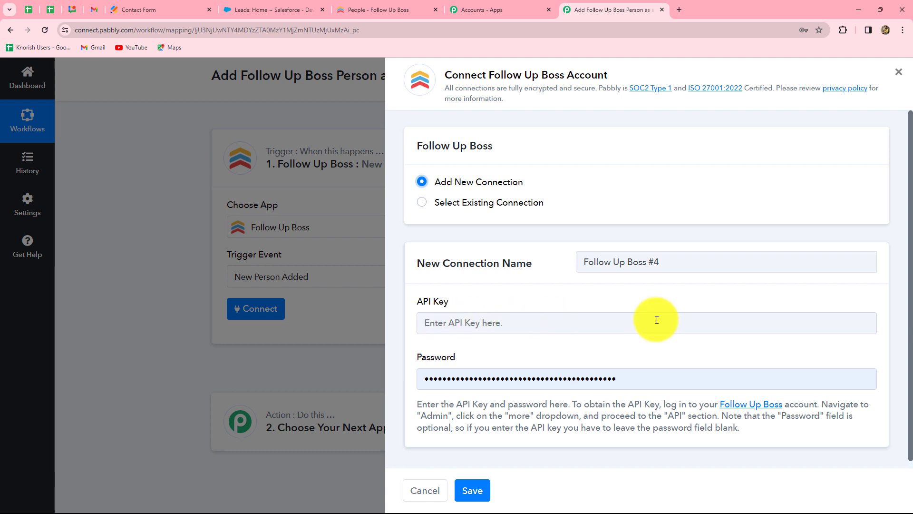
pyautogui.click(369, 8)
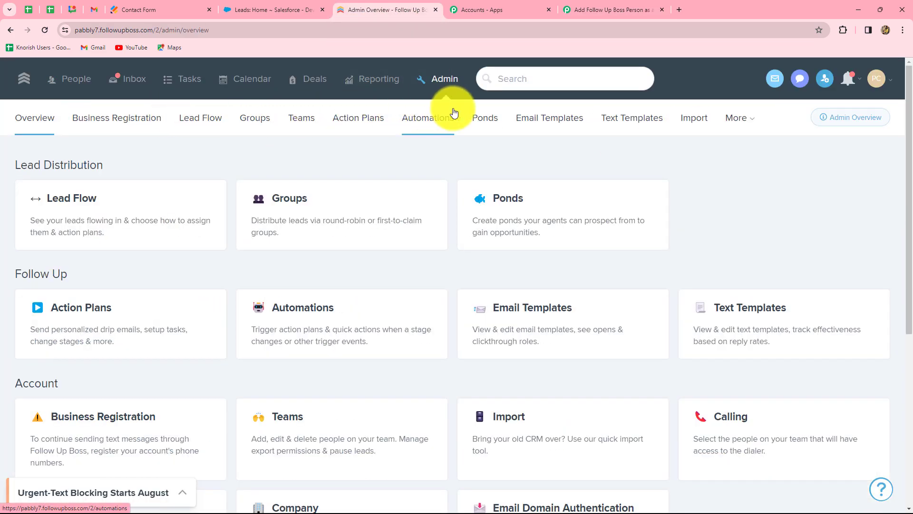
pyautogui.click(748, 124)
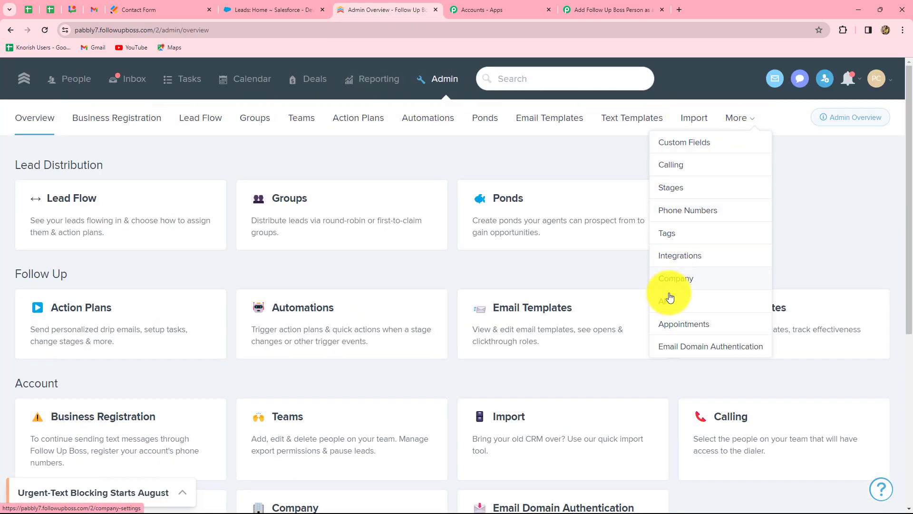
pyautogui.click(672, 309)
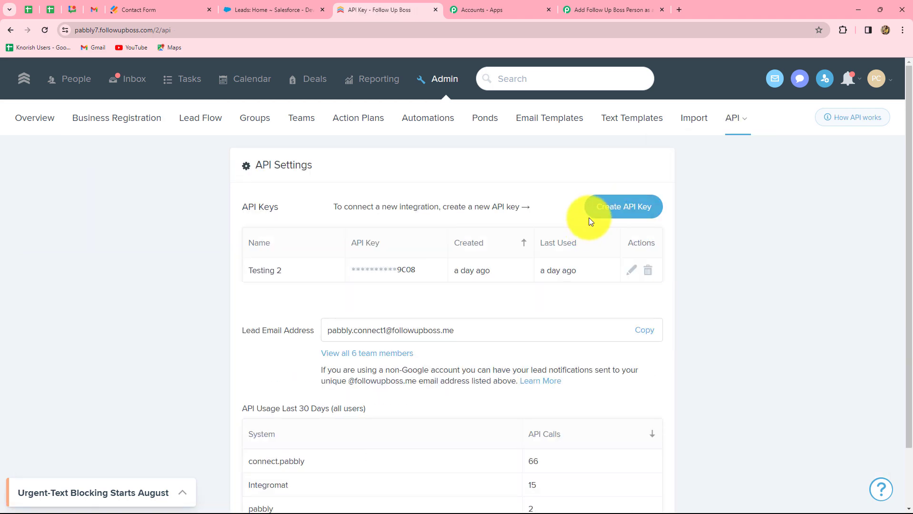
# Create a Follow Up Boss API key named New Test and copy it.
pyautogui.click(599, 206)
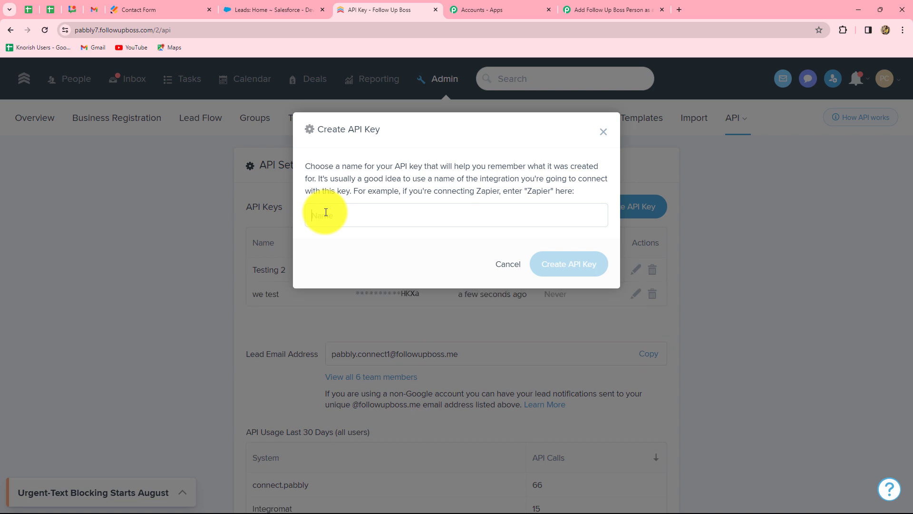
pyautogui.write('New Test')
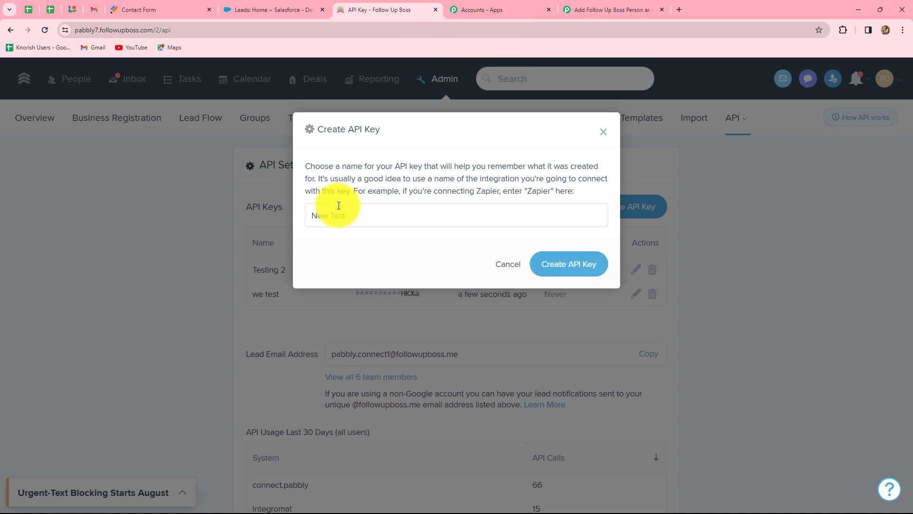
pyautogui.click(574, 265)
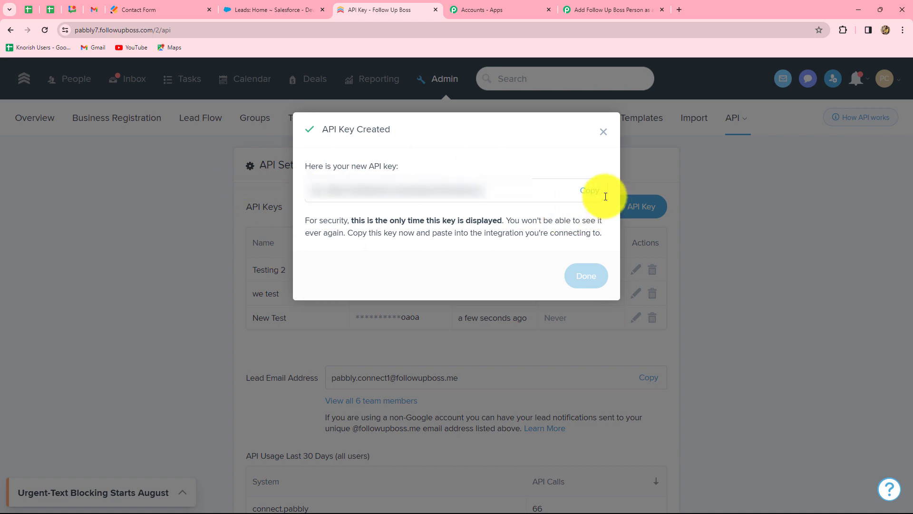
pyautogui.click(588, 192)
pyautogui.click(604, 131)
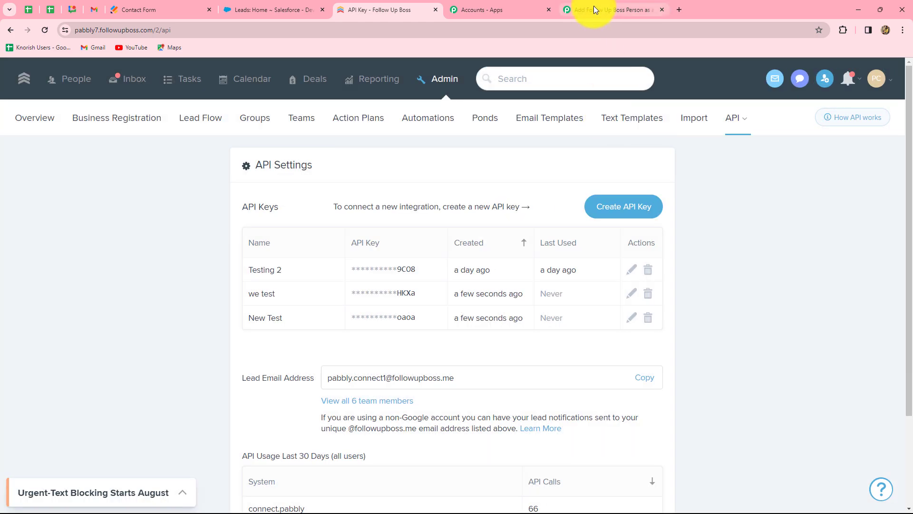
# Paste the API key into the new connection, clear the password field, and save the connection.
pyautogui.click(595, 9)
pyautogui.click(466, 327)
pyautogui.hotkey('ctrl', 'v')
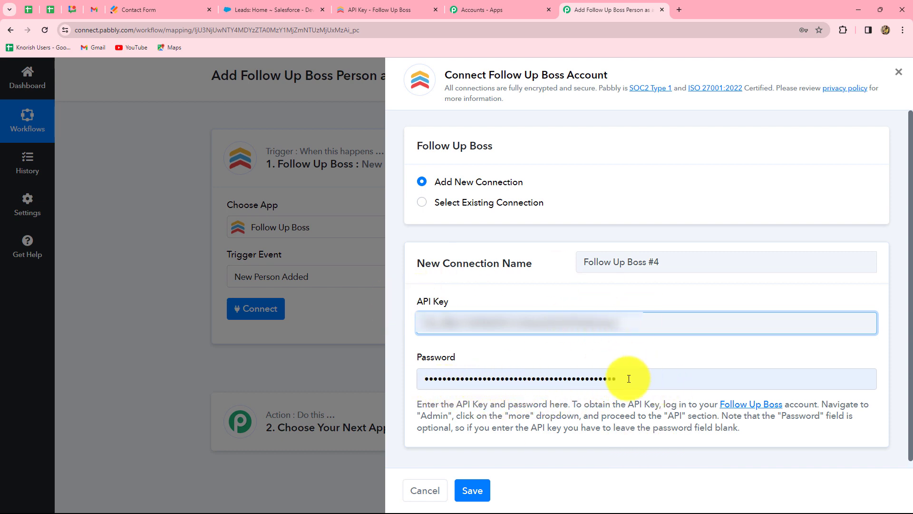
pyautogui.moveTo(629, 378); pyautogui.dragTo(381, 381)
pyautogui.press('BackSpace')
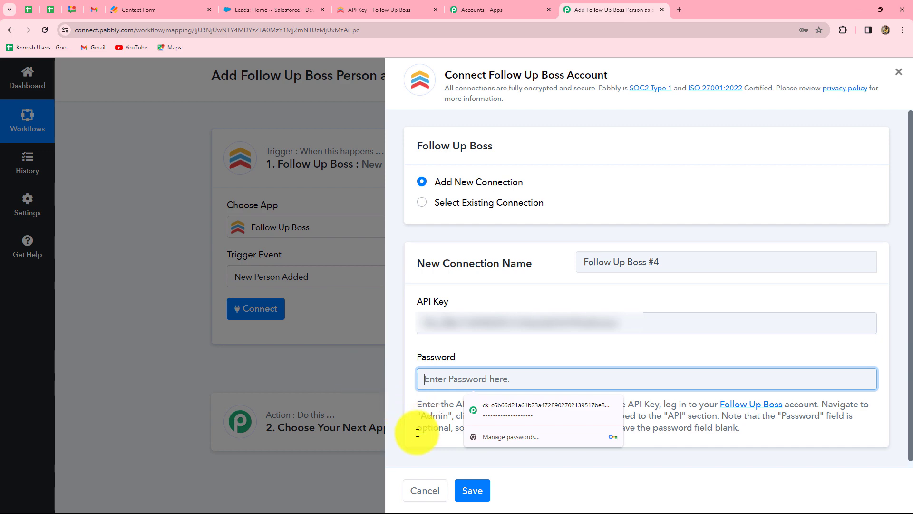
pyautogui.click(471, 489)
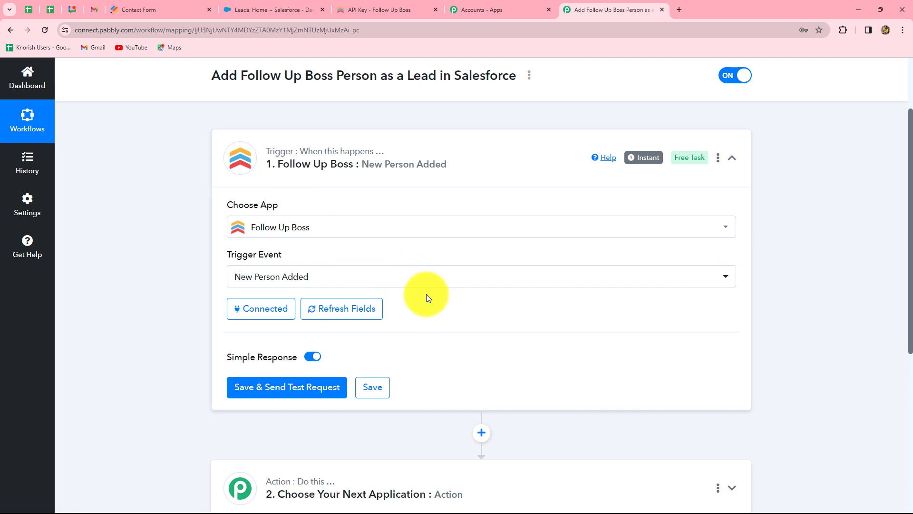
# Save the trigger and send a test request to wait for a Follow Up Boss response.
pyautogui.scroll(-3, 426, 294)
pyautogui.click(288, 247)
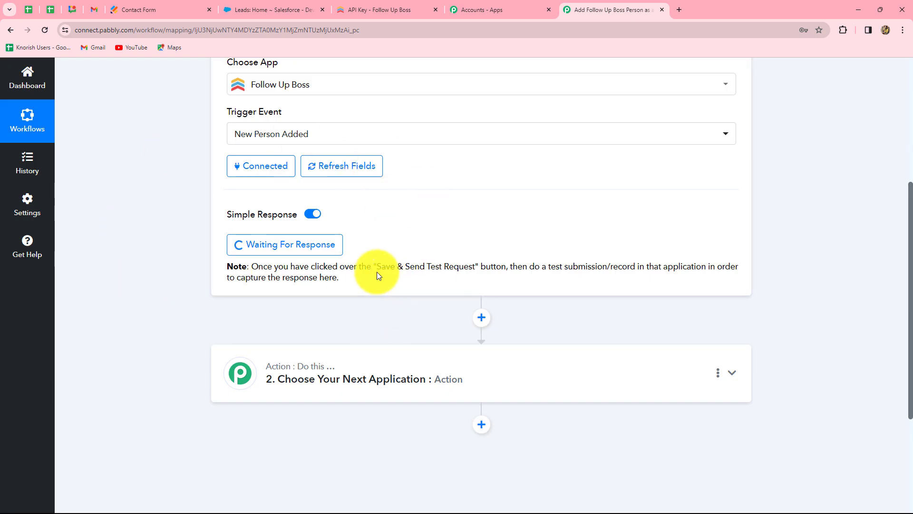
pyautogui.moveTo(373, 266); pyautogui.dragTo(659, 262)
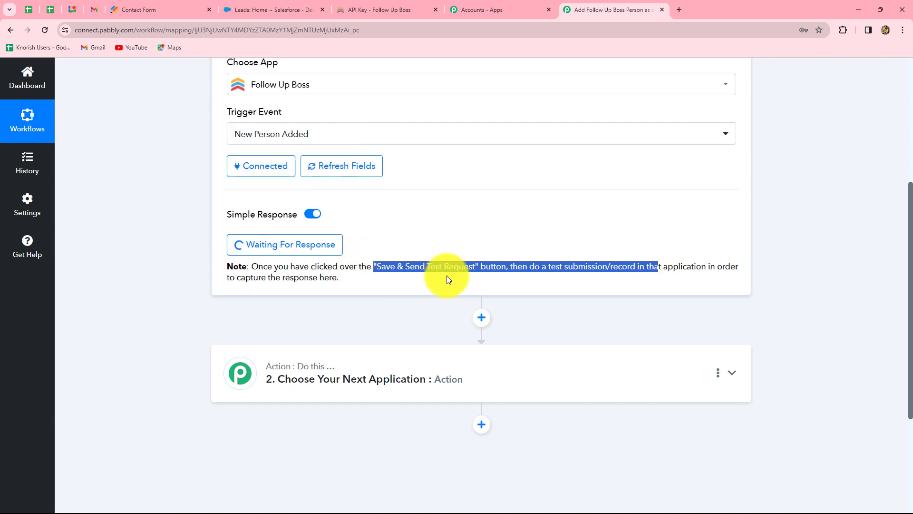
# Submit the Jotform contact form with first name Dummy, last name Lead, a sample e-mail address and a phone number.
pyautogui.click(131, 10)
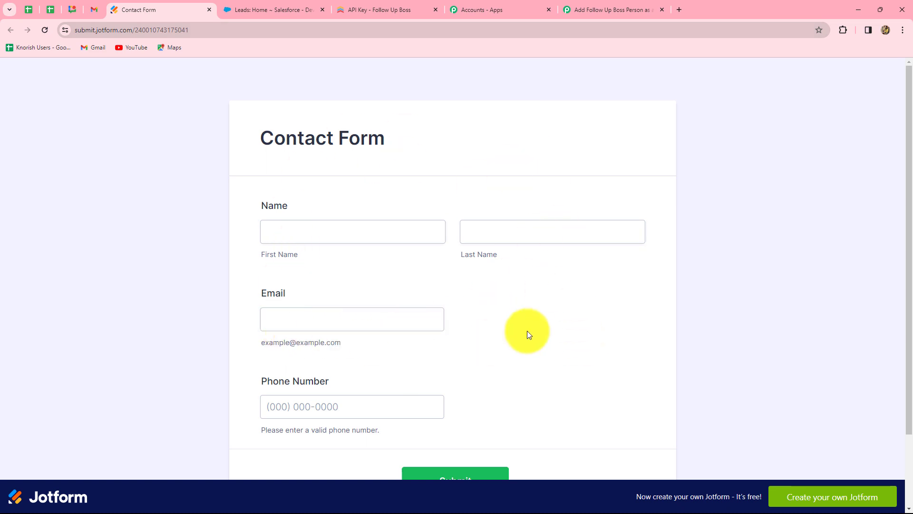
pyautogui.scroll(-2, 478, 280)
pyautogui.scroll(2, 479, 279)
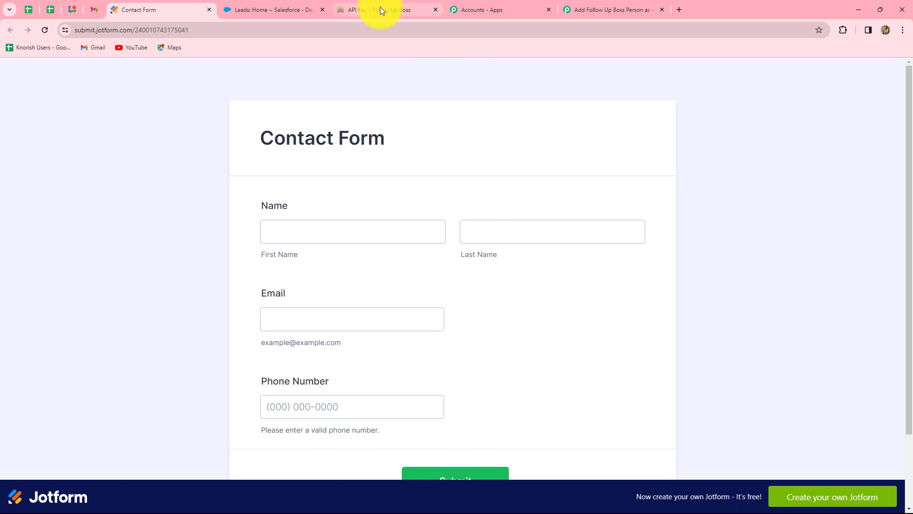
pyautogui.click(302, 240)
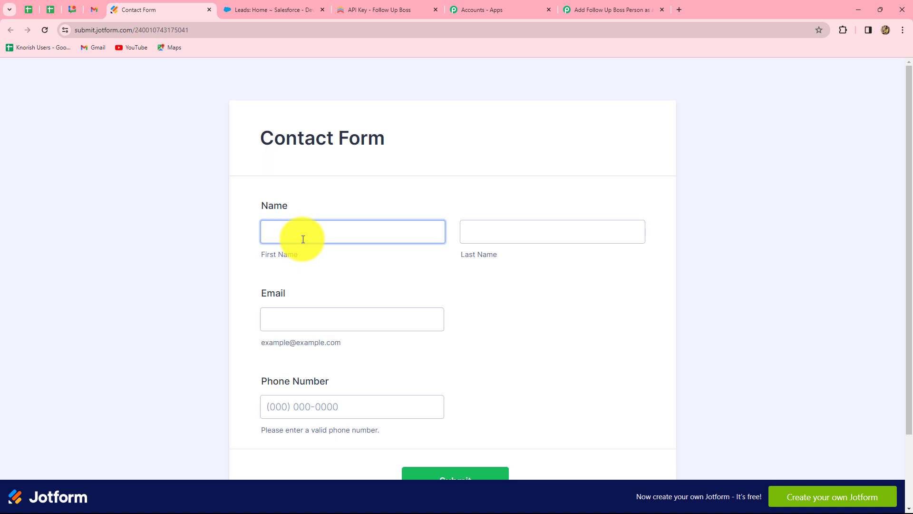
pyautogui.click(302, 236)
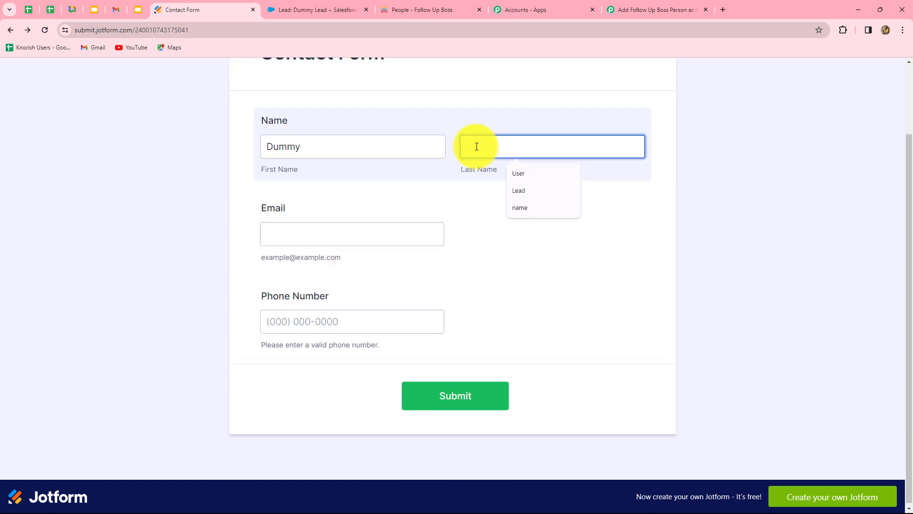
pyautogui.press('capslock')
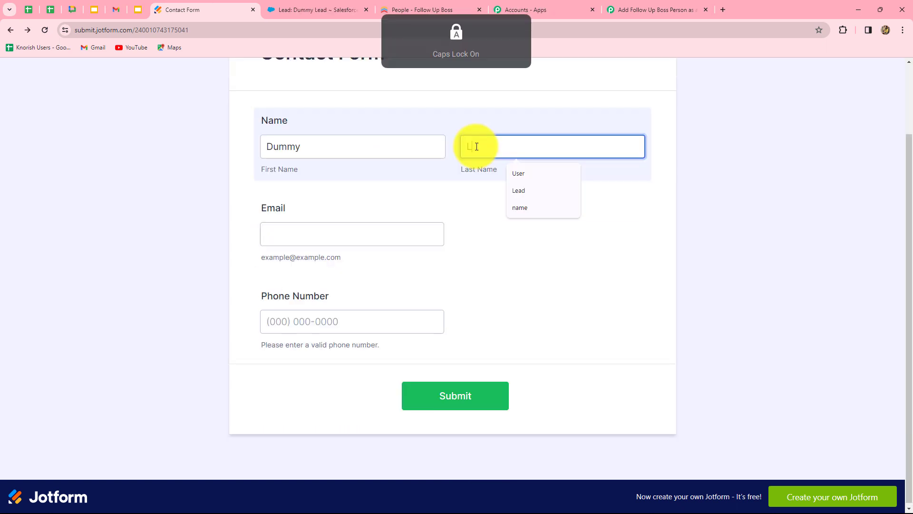
pyautogui.write('ad')
pyautogui.click(391, 235)
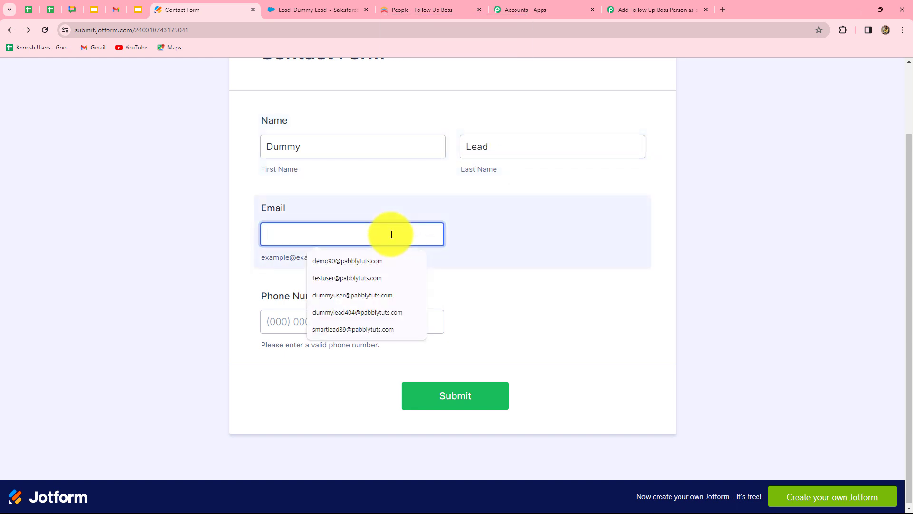
pyautogui.write('d')
pyautogui.click(357, 278)
pyautogui.click(347, 323)
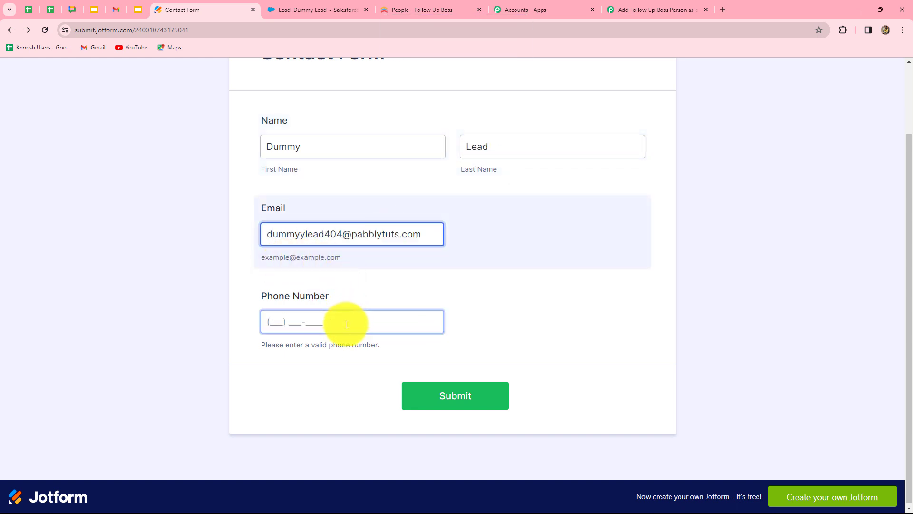
pyautogui.click(404, 237)
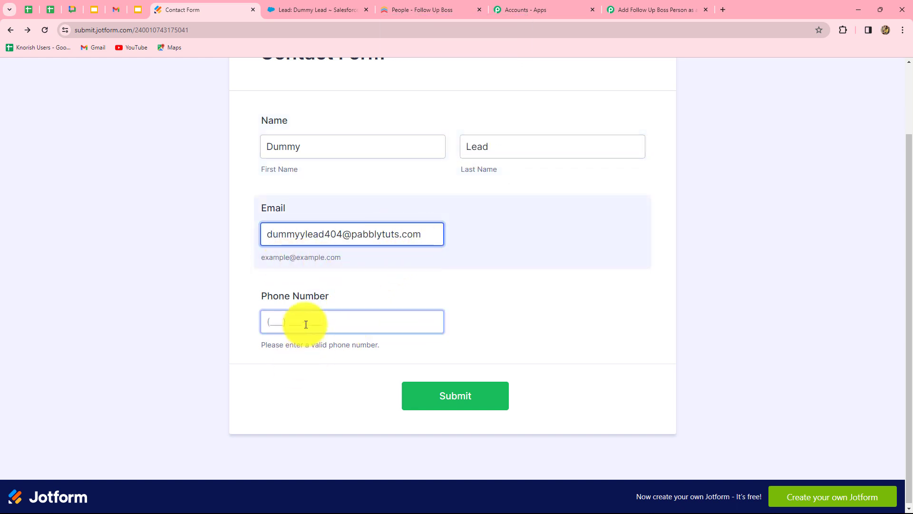
pyautogui.click(306, 324)
pyautogui.click(361, 348)
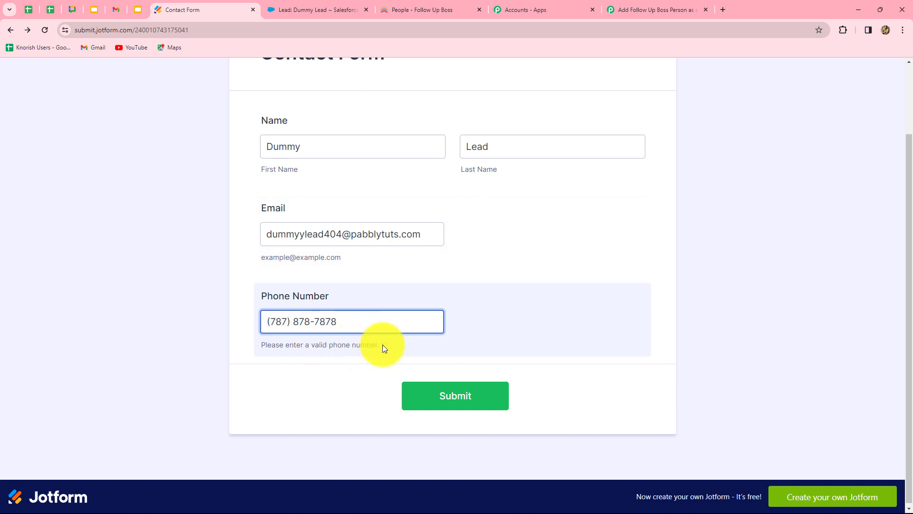
pyautogui.click(420, 408)
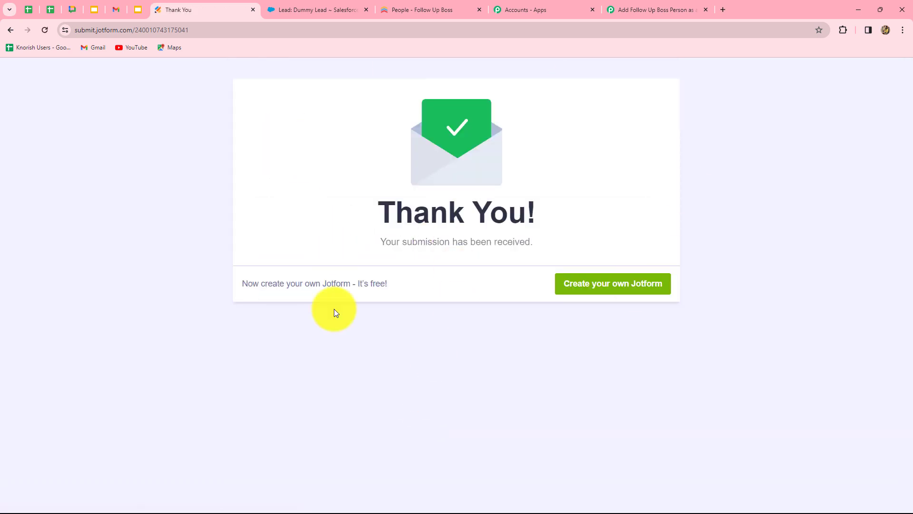
# Add an action step that uses Follow Up Boss with the Get a Person event.
pyautogui.click(637, 9)
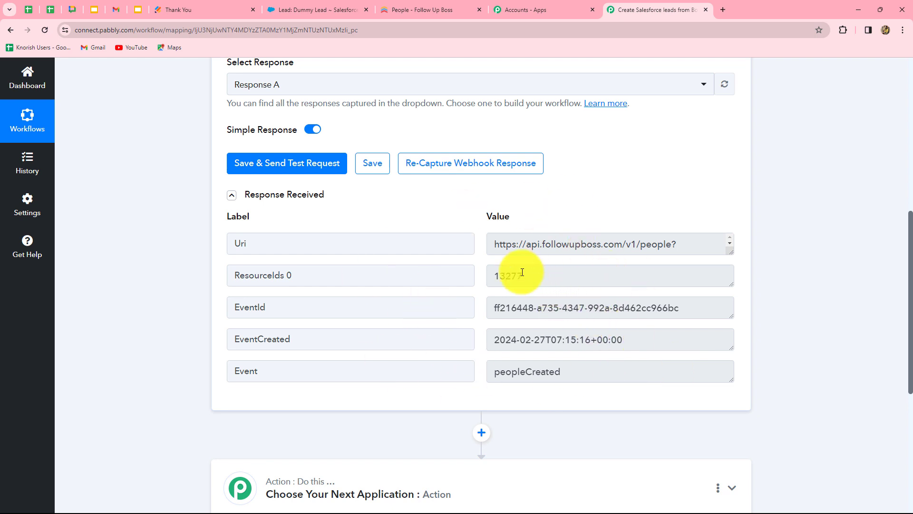
pyautogui.moveTo(528, 276); pyautogui.dragTo(445, 288)
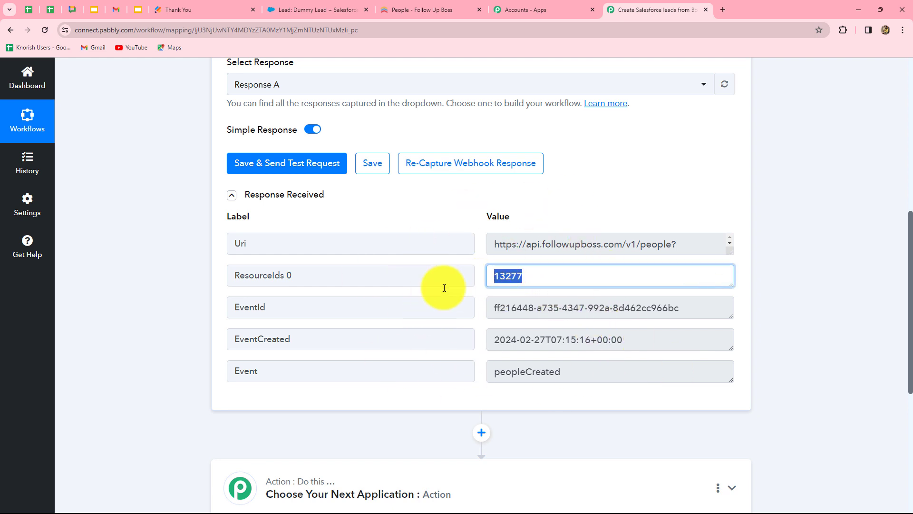
pyautogui.scroll(-5, 600, 400)
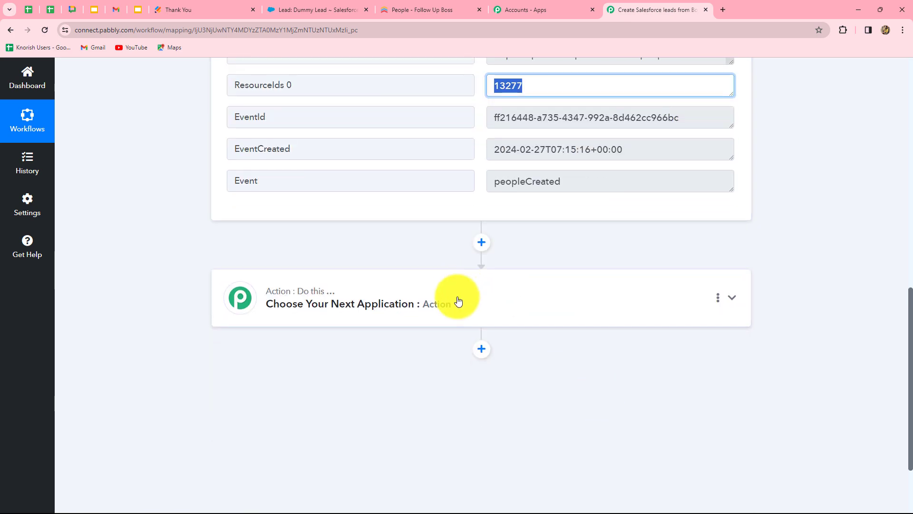
pyautogui.click(460, 300)
pyautogui.scroll(-4, 458, 300)
pyautogui.scroll(3, 330, 228)
pyautogui.click(297, 256)
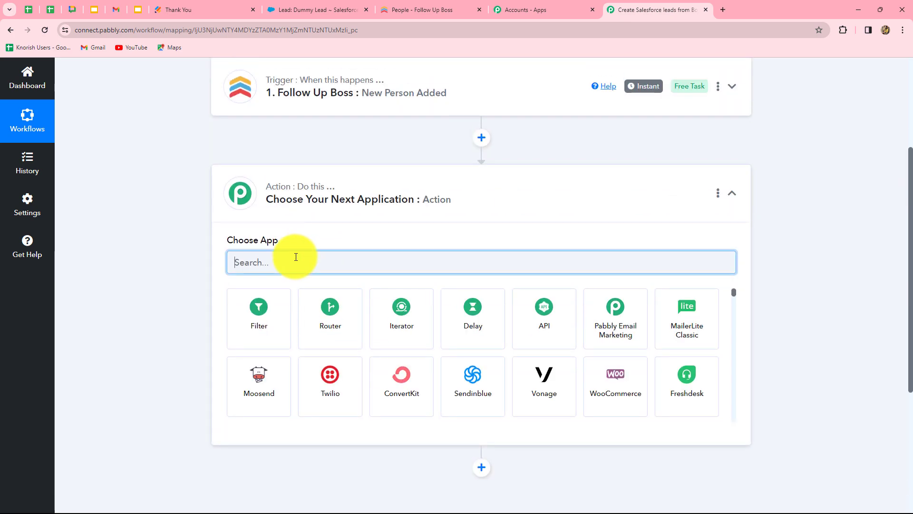
pyautogui.press('capslock')
pyautogui.write('Foll')
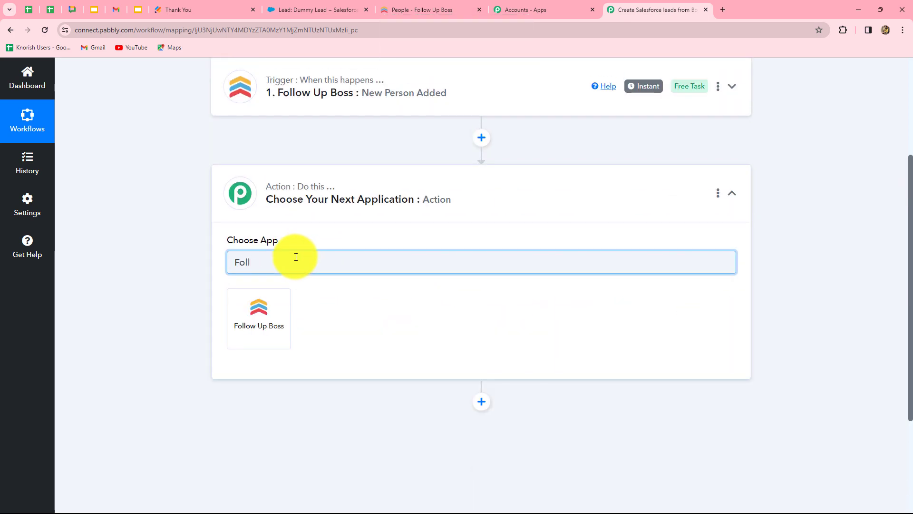
pyautogui.click(281, 312)
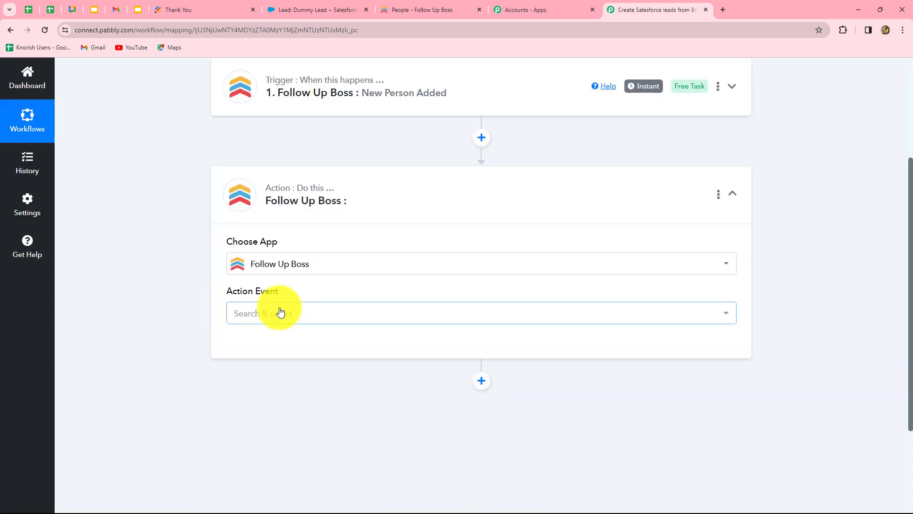
pyautogui.click(280, 313)
pyautogui.write('get')
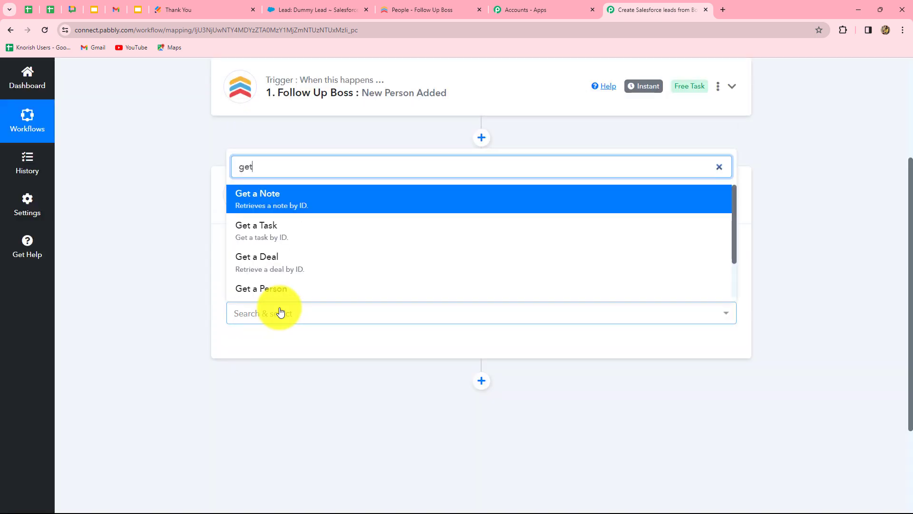
pyautogui.click(256, 291)
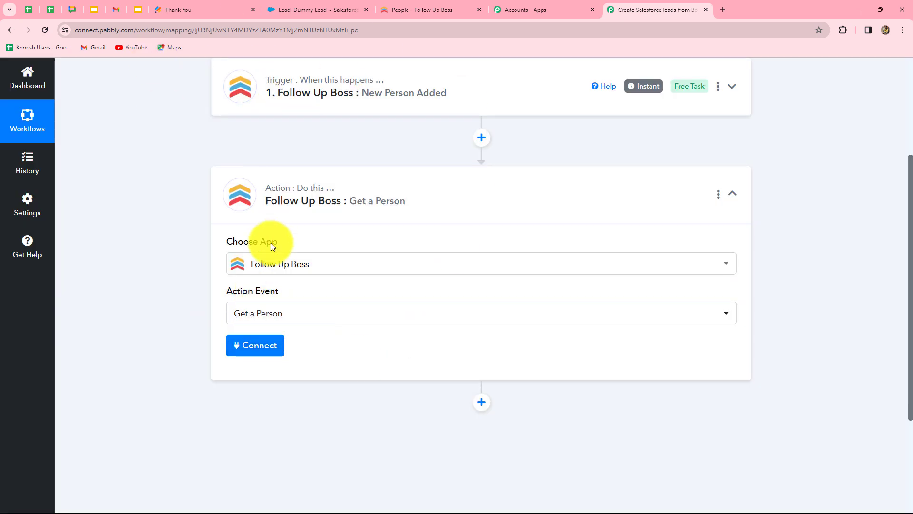
# Connect the action using the existing Follow Up Boss #4 connection.
pyautogui.click(259, 347)
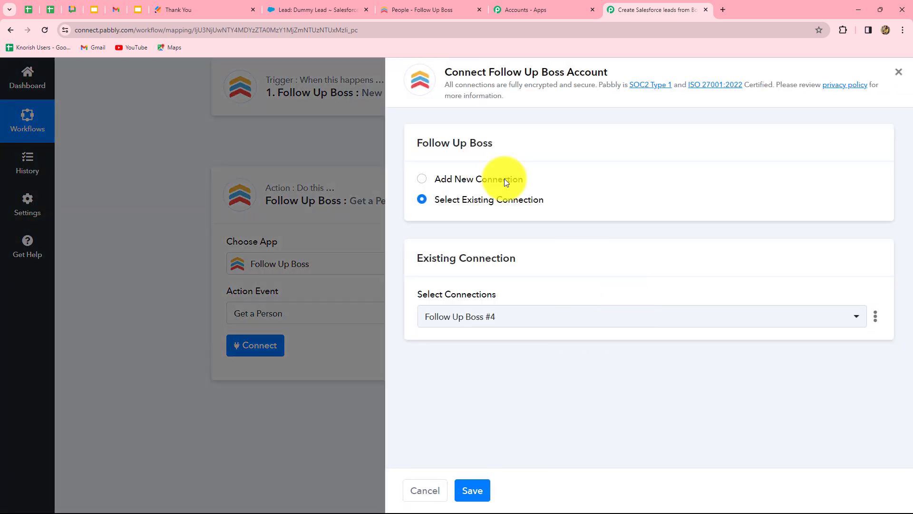
pyautogui.click(474, 489)
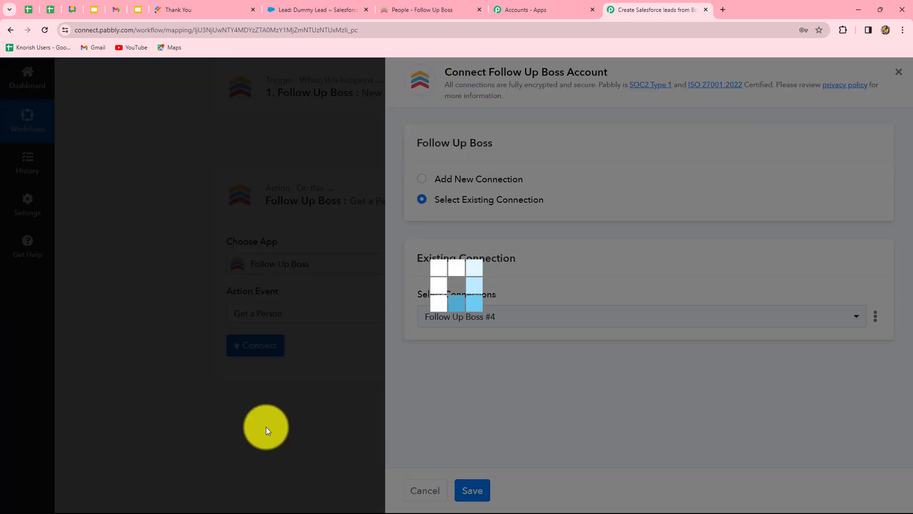
pyautogui.scroll(-4, 142, 361)
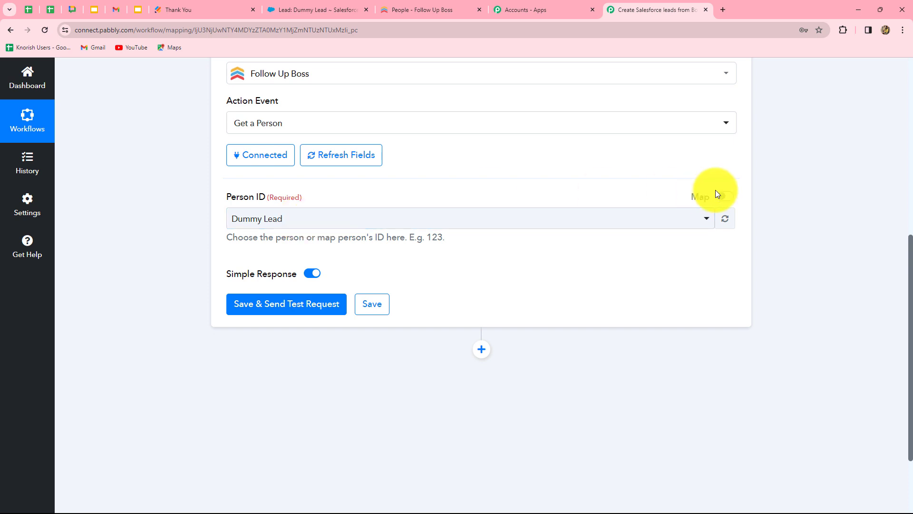
# Enable mapping for Person ID and map it to the trigger's ResourceIds 0 field.
pyautogui.click(302, 220)
pyautogui.click(159, 265)
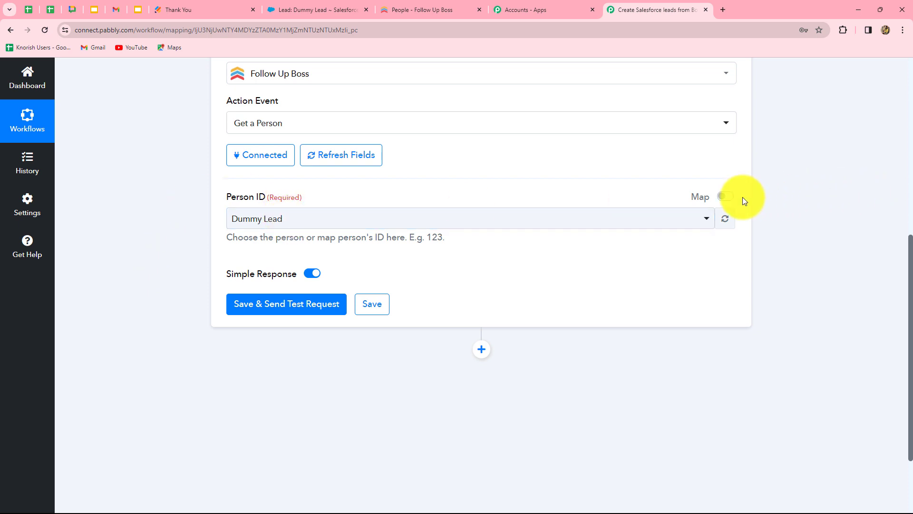
pyautogui.click(725, 197)
pyautogui.click(271, 214)
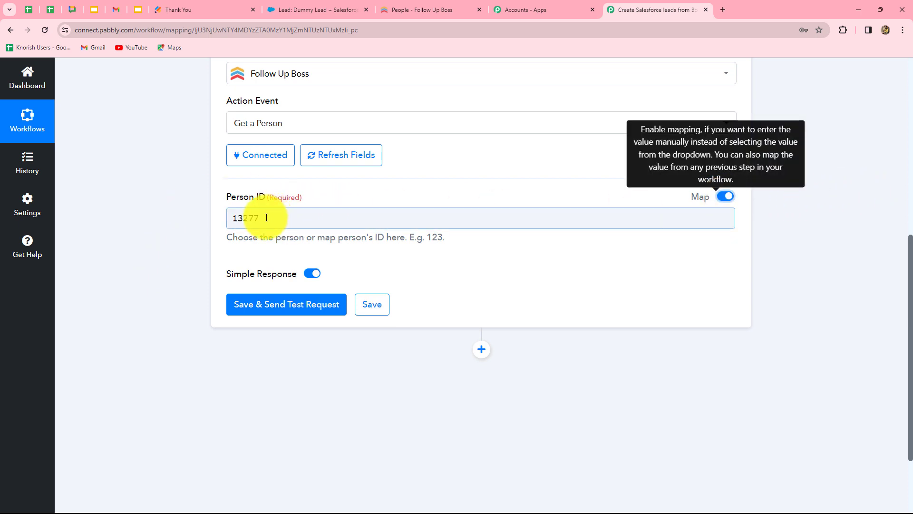
pyautogui.moveTo(264, 218); pyautogui.dragTo(210, 216)
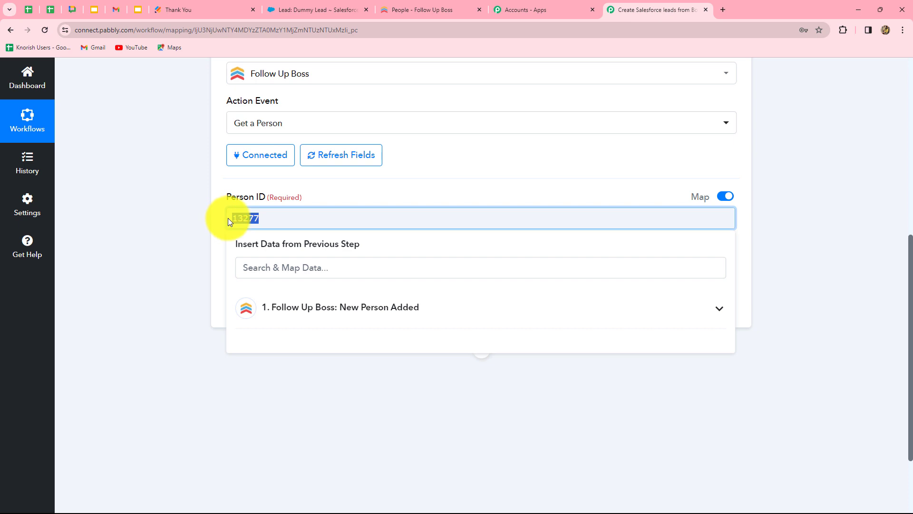
pyautogui.press('BackSpace')
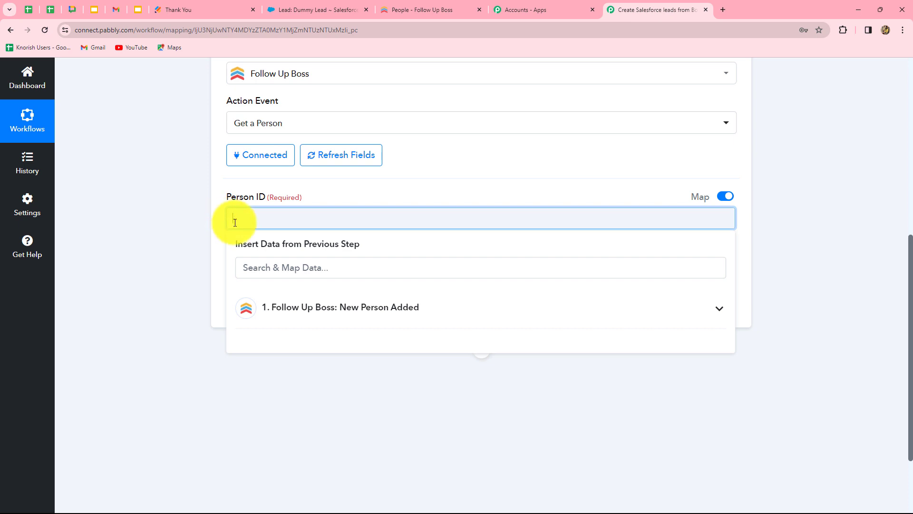
pyautogui.click(303, 310)
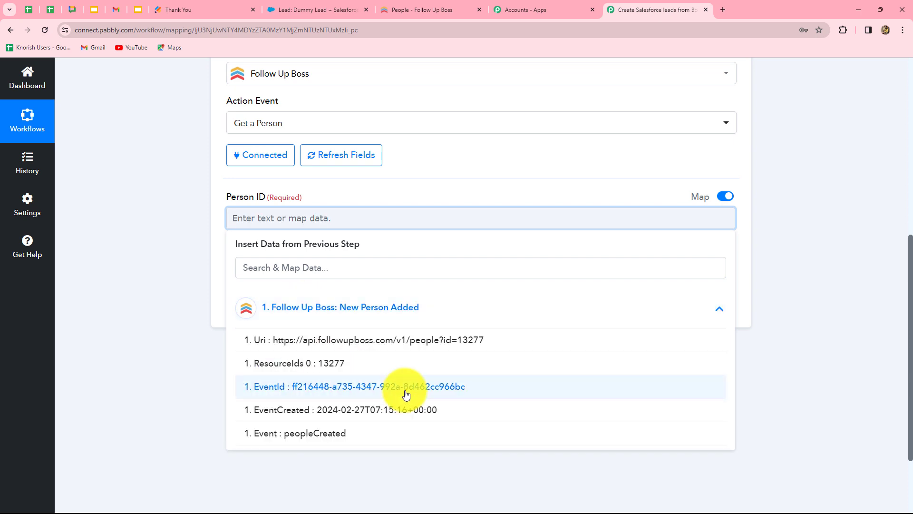
pyautogui.click(339, 364)
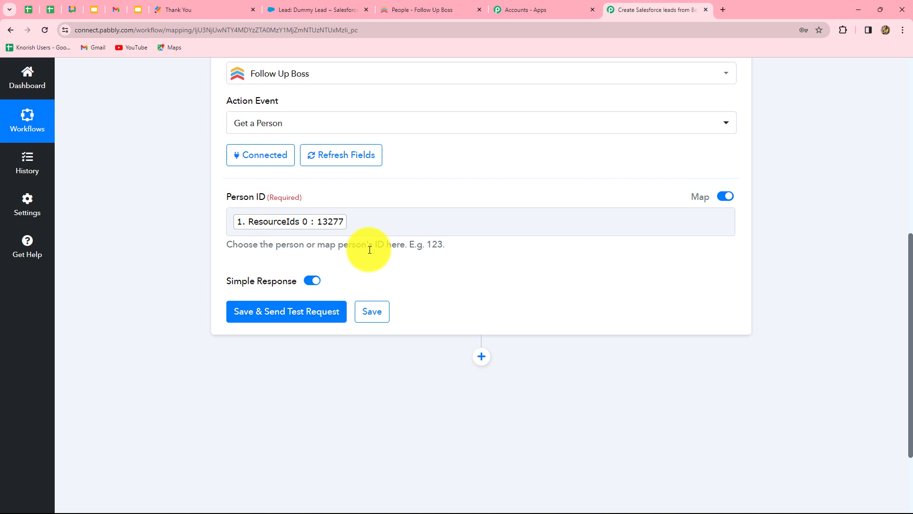
pyautogui.click(368, 227)
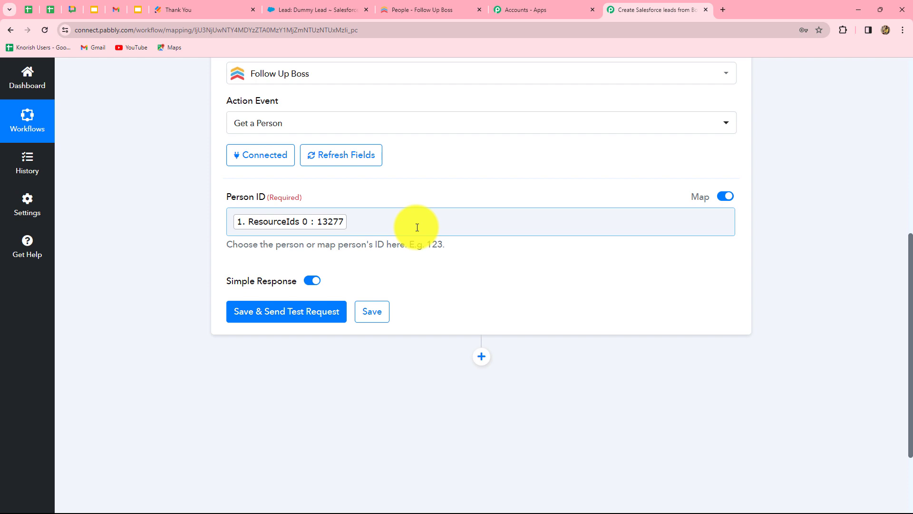
# Save and send a test request for the Get a Person action, then review the returned person fields.
pyautogui.click(305, 314)
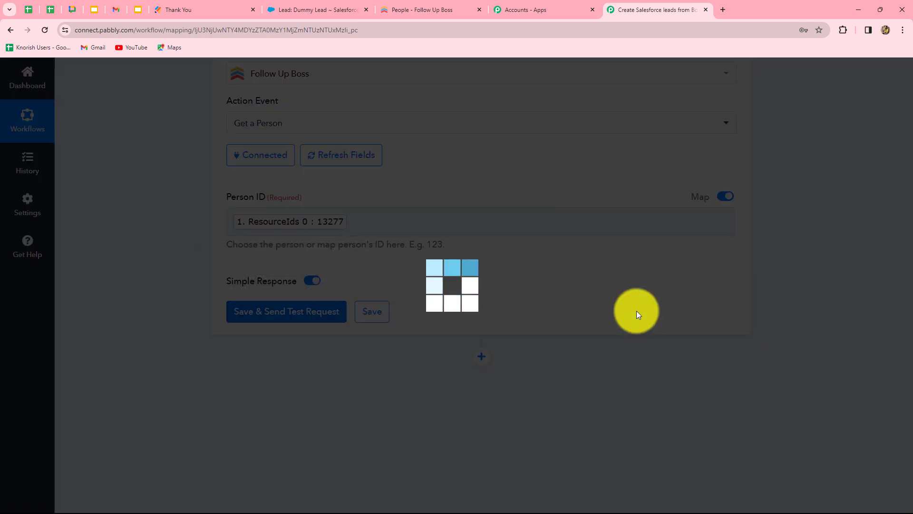
pyautogui.scroll(-4, 779, 301)
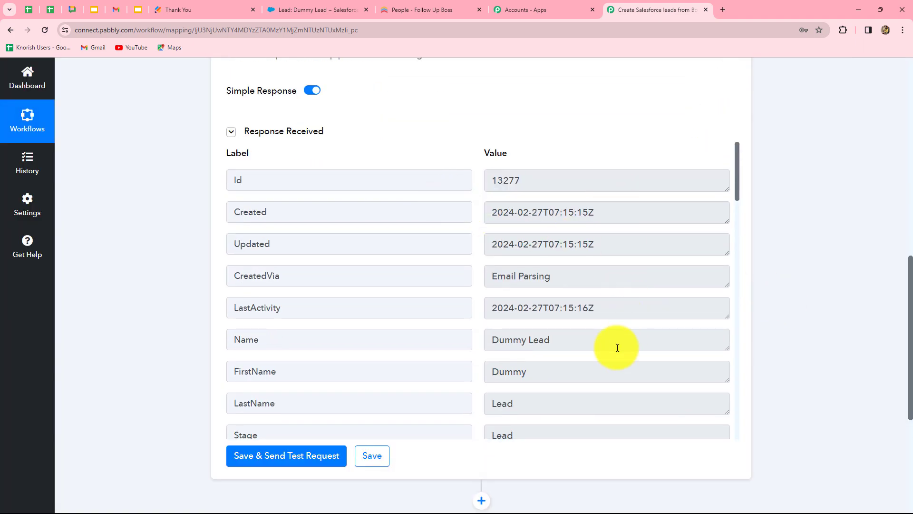
pyautogui.scroll(-15, 617, 348)
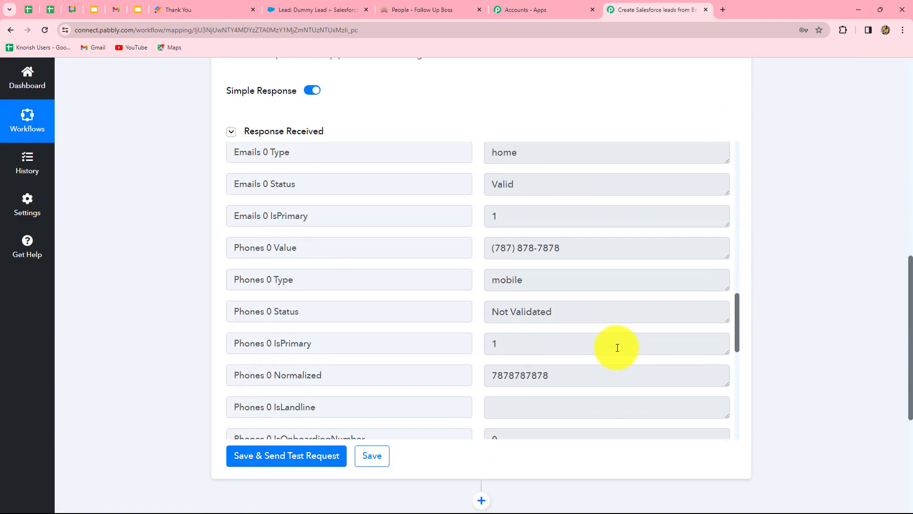
pyautogui.scroll(-10, 618, 348)
pyautogui.scroll(3, 617, 348)
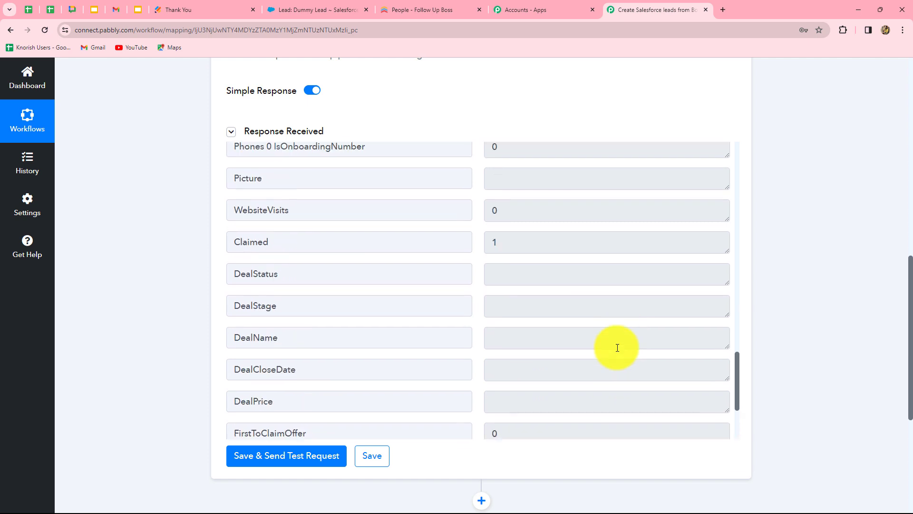
pyautogui.scroll(10, 618, 348)
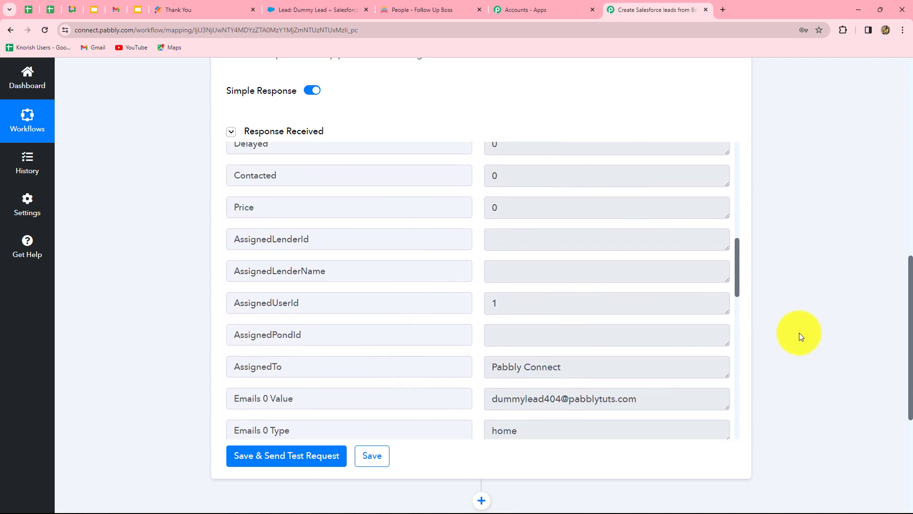
pyautogui.scroll(-5, 799, 332)
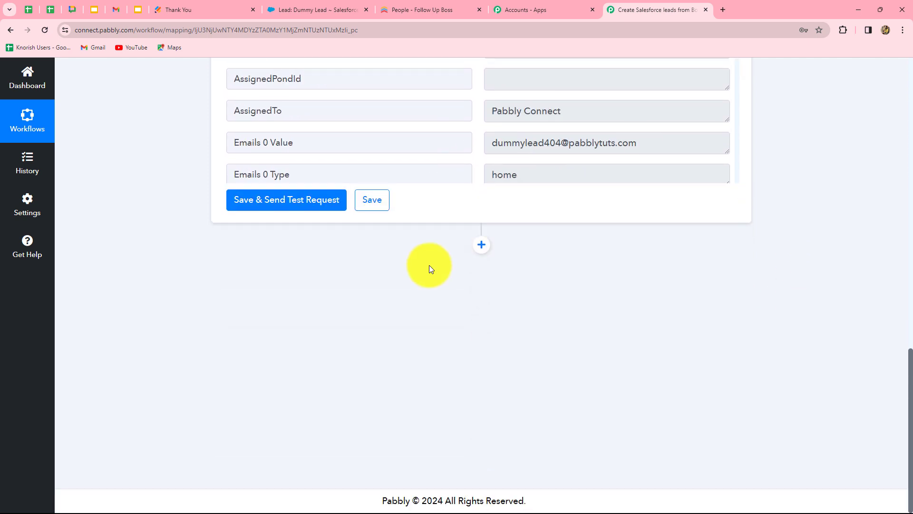
# Add a new action step using Salesforce with the Create Lead event.
pyautogui.click(481, 246)
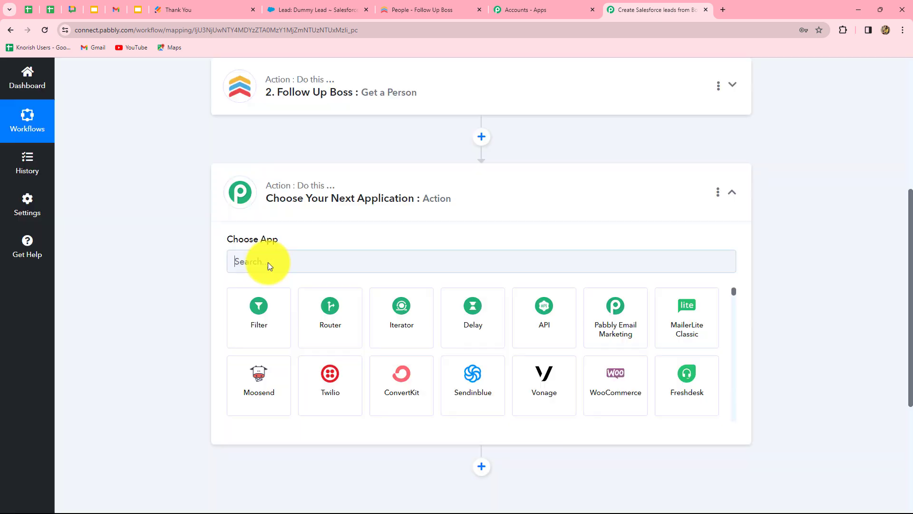
pyautogui.click(268, 262)
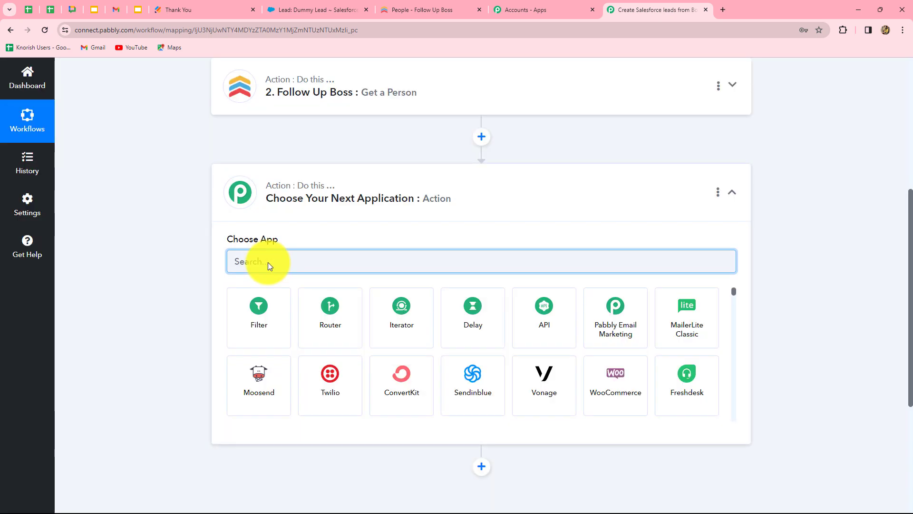
pyautogui.write('sale')
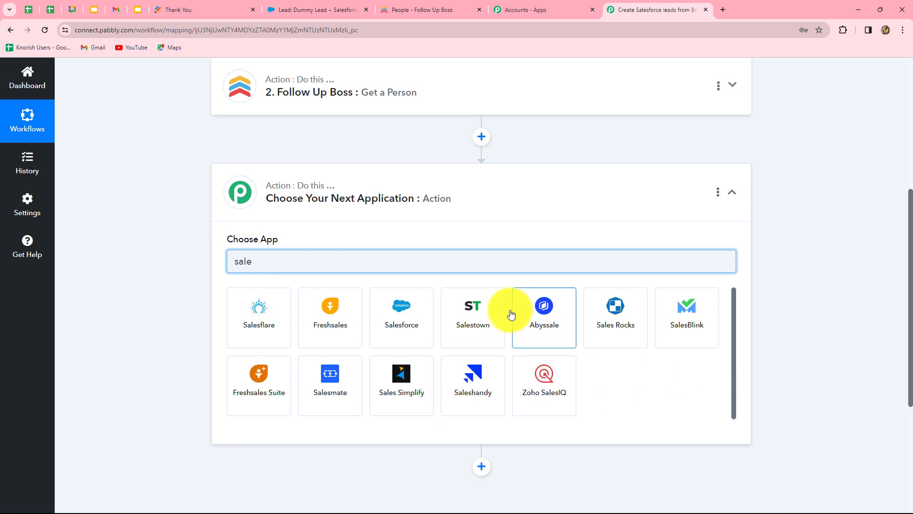
pyautogui.click(398, 310)
pyautogui.click(285, 314)
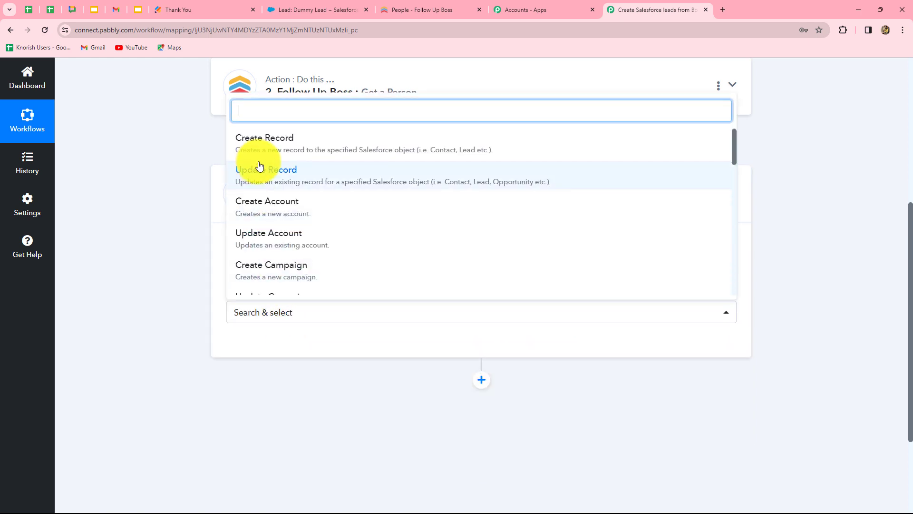
pyautogui.write('crea')
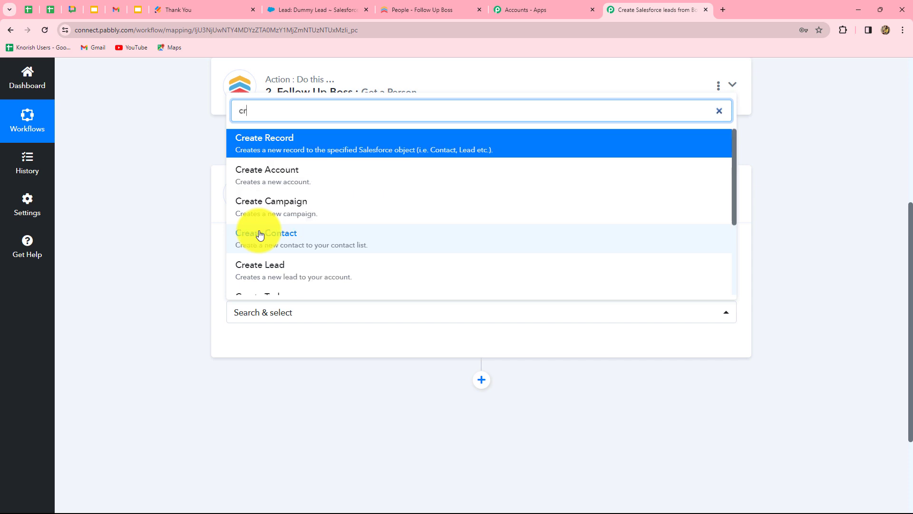
pyautogui.click(259, 265)
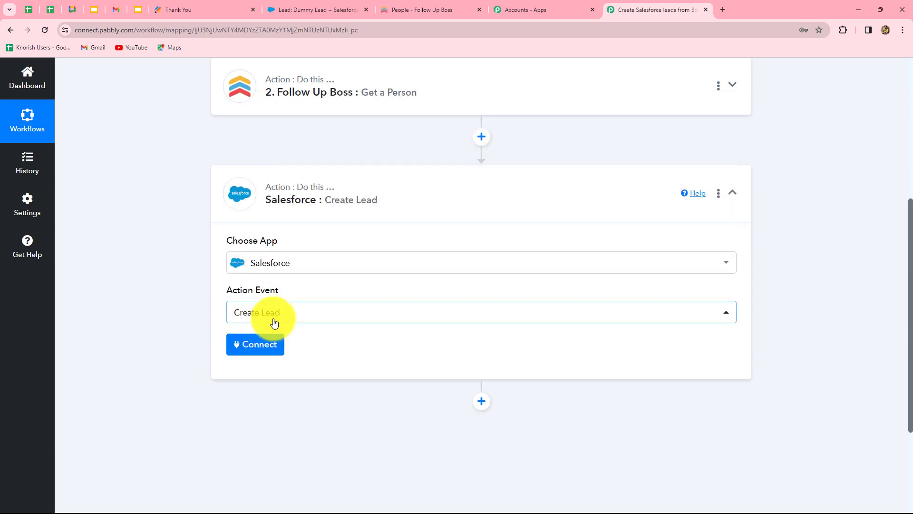
# Connect Salesforce through a new connection and allow Pabbly Connect access to the account.
pyautogui.click(261, 347)
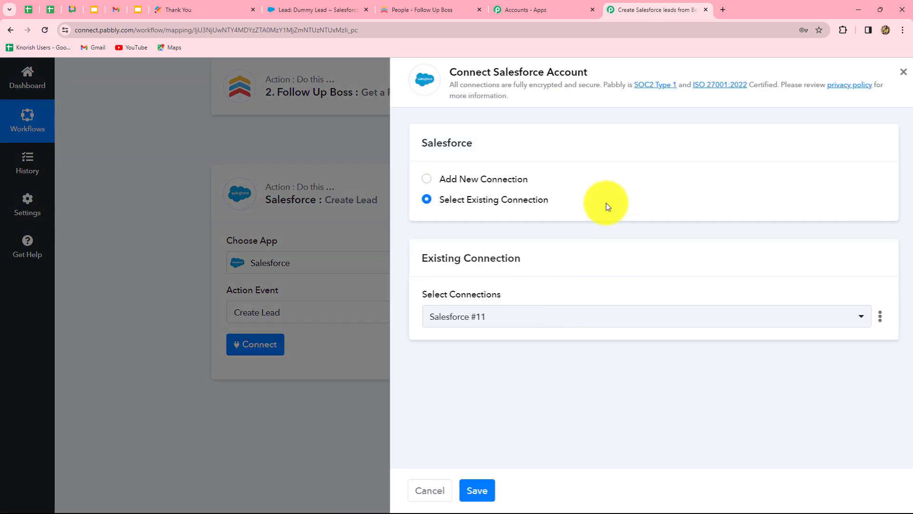
pyautogui.click(422, 179)
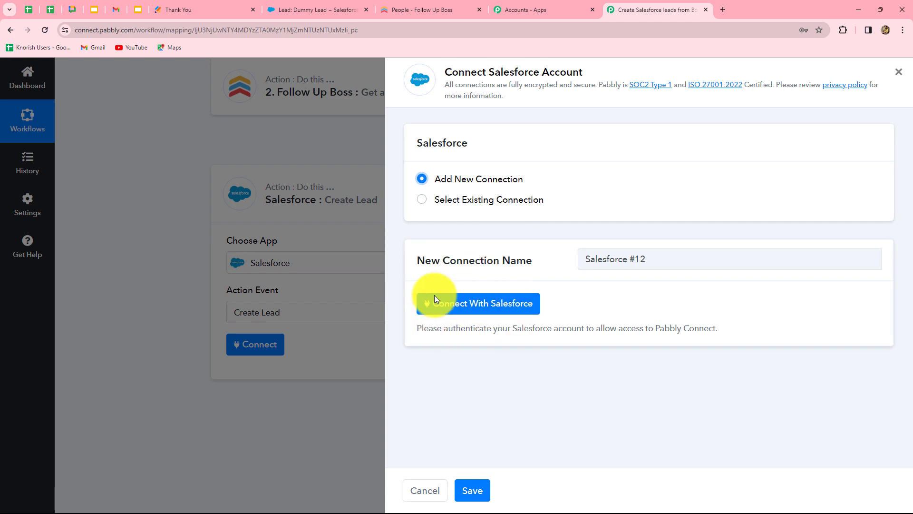
pyautogui.click(473, 306)
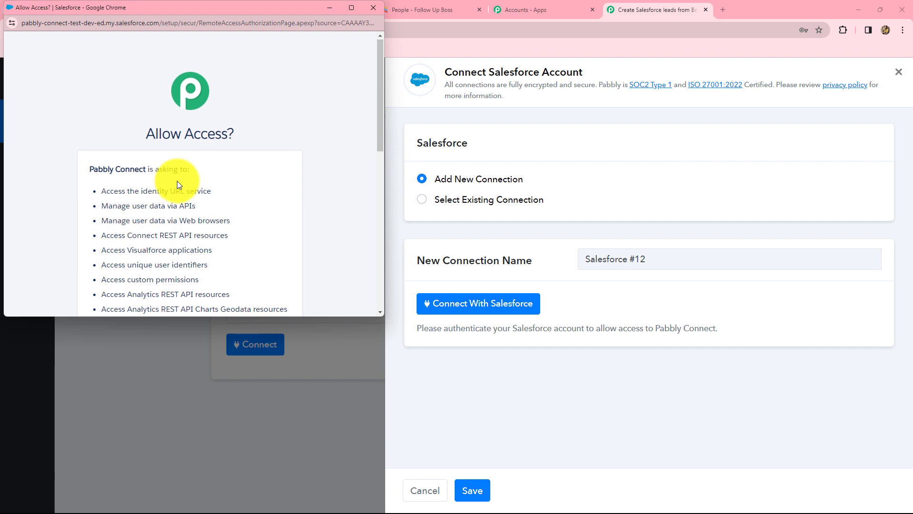
pyautogui.scroll(-10, 177, 181)
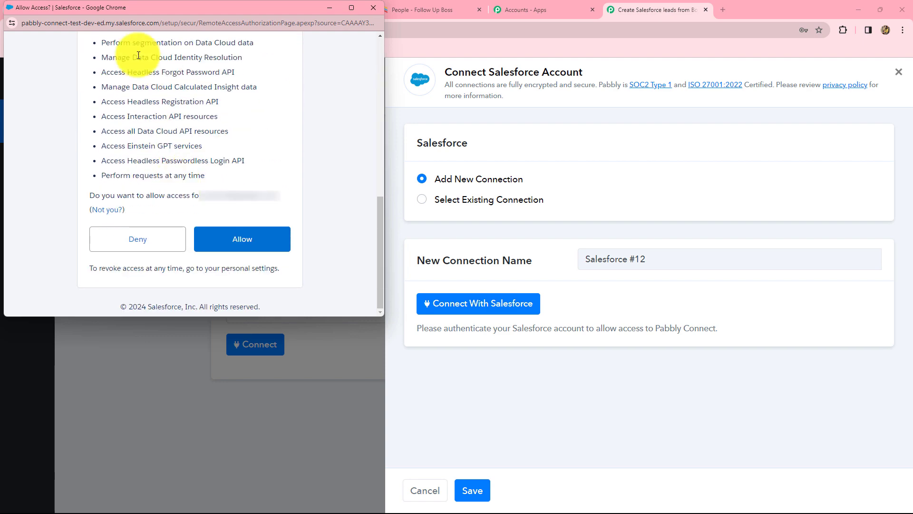
pyautogui.click(268, 239)
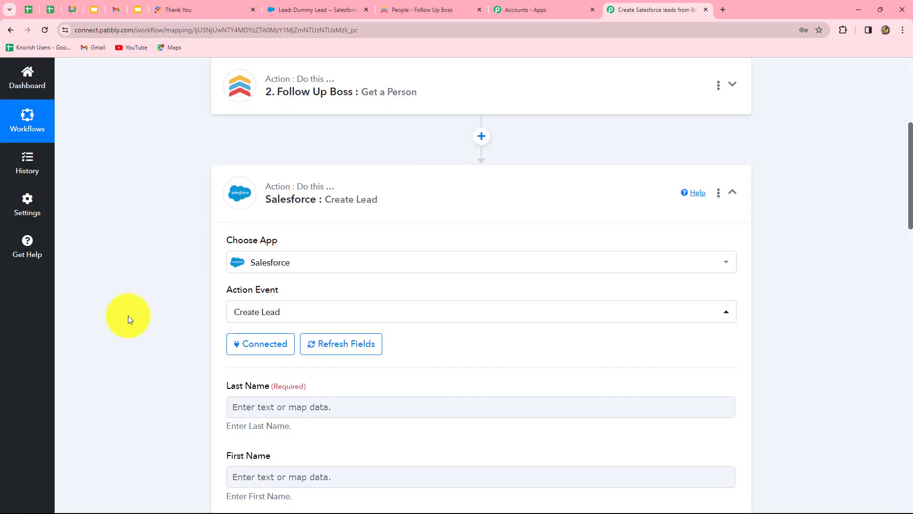
# Map the Last Name field to the Get a Person LastName value.
pyautogui.scroll(-3, 128, 316)
pyautogui.scroll(2, 193, 206)
pyautogui.scroll(-4, 667, 316)
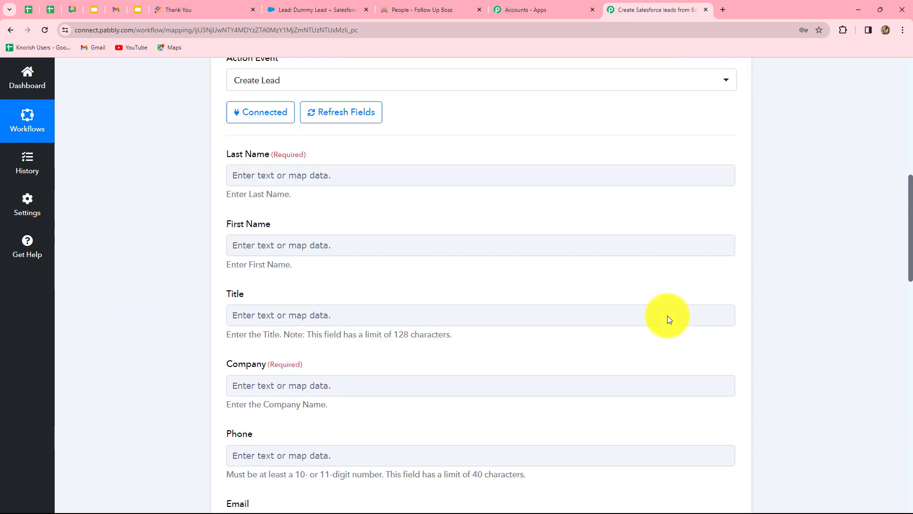
pyautogui.scroll(-15, 667, 315)
pyautogui.scroll(4, 668, 319)
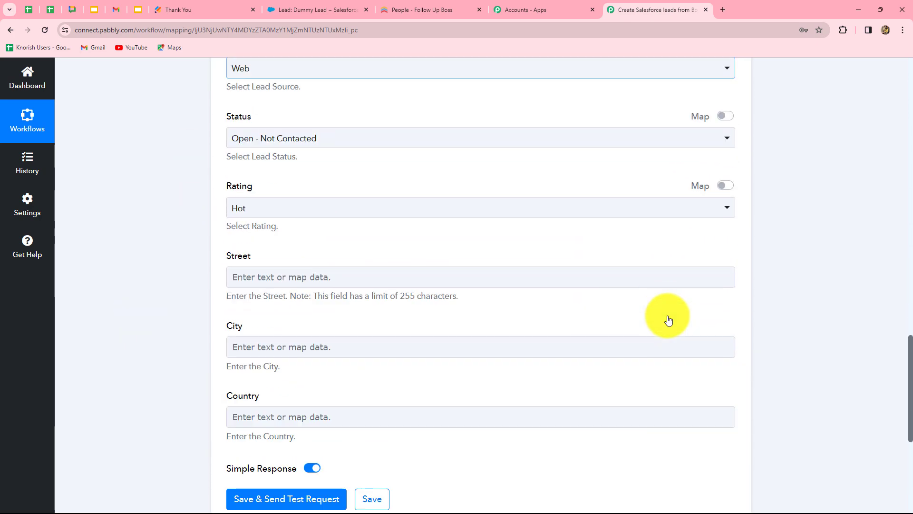
pyautogui.scroll(15, 668, 319)
pyautogui.scroll(-5, 668, 319)
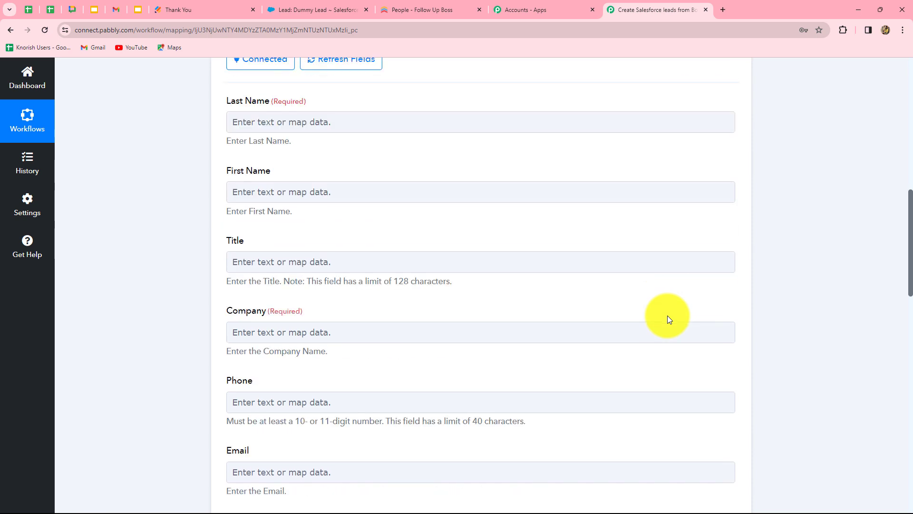
pyautogui.click(265, 124)
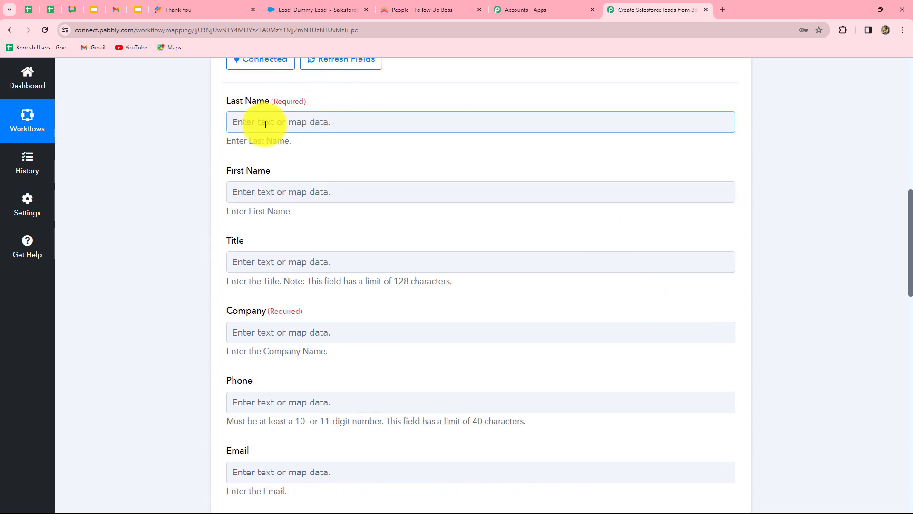
pyautogui.click(359, 120)
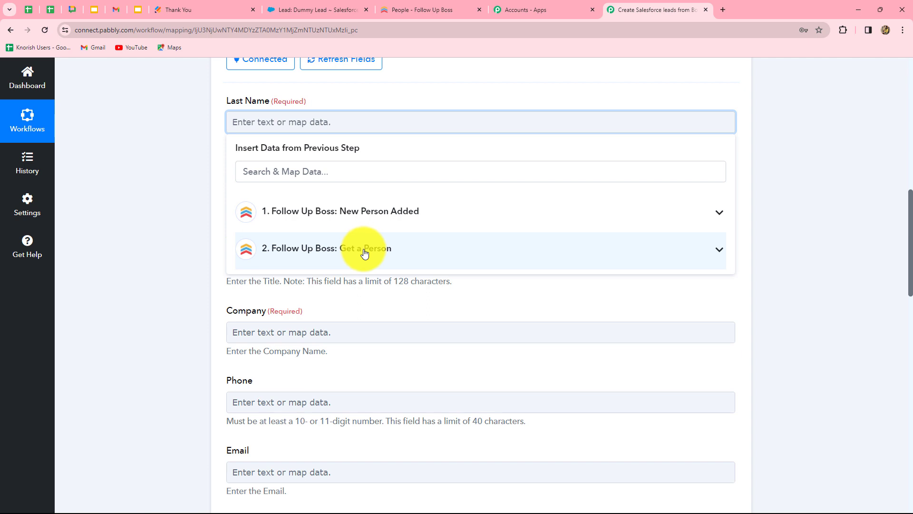
pyautogui.click(365, 252)
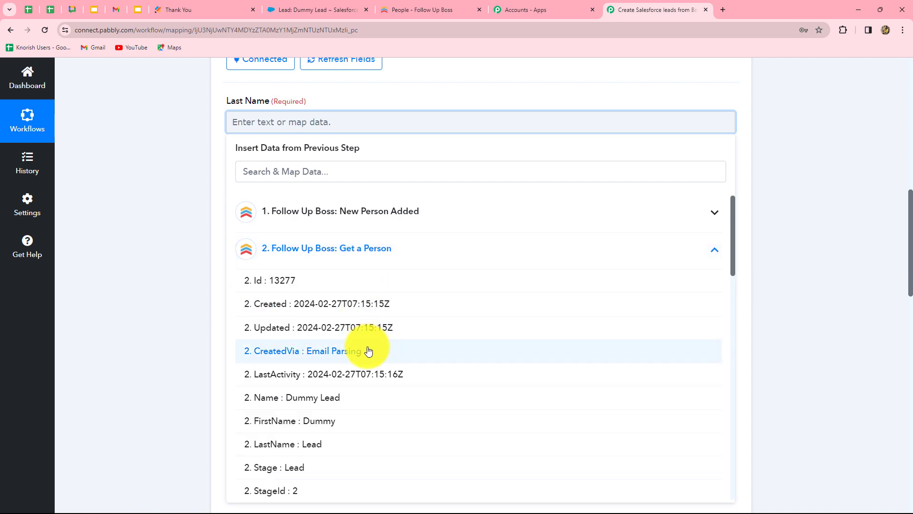
pyautogui.scroll(-1, 332, 363)
pyautogui.click(326, 351)
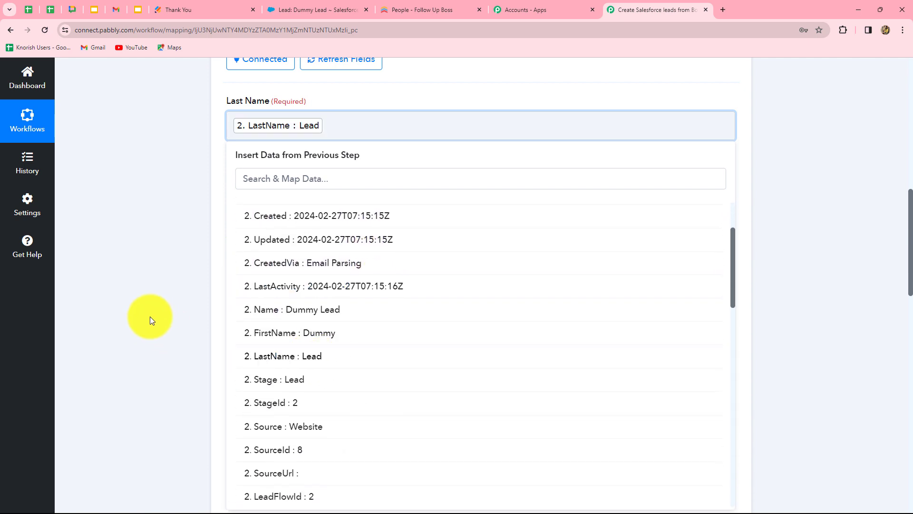
# Map the First Name field to the Get a Person FirstName value.
pyautogui.click(150, 316)
pyautogui.click(316, 201)
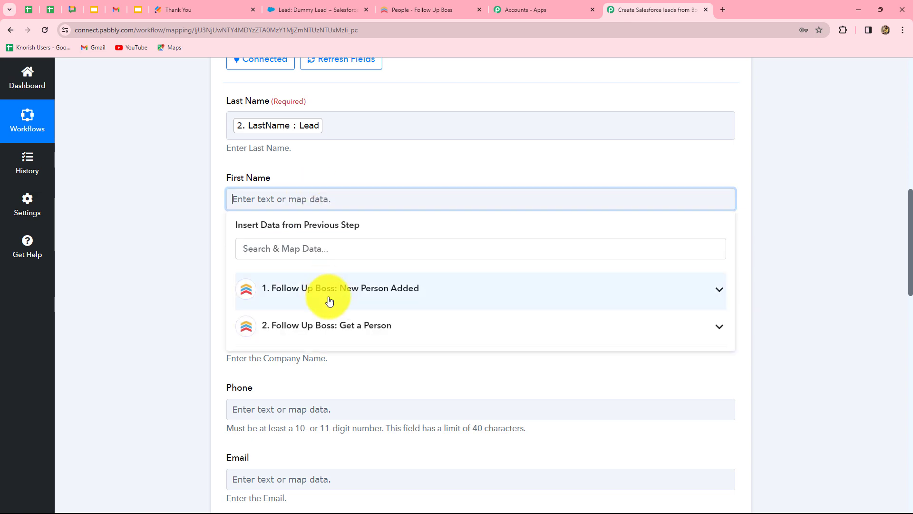
pyautogui.click(336, 329)
pyautogui.click(340, 407)
pyautogui.click(219, 312)
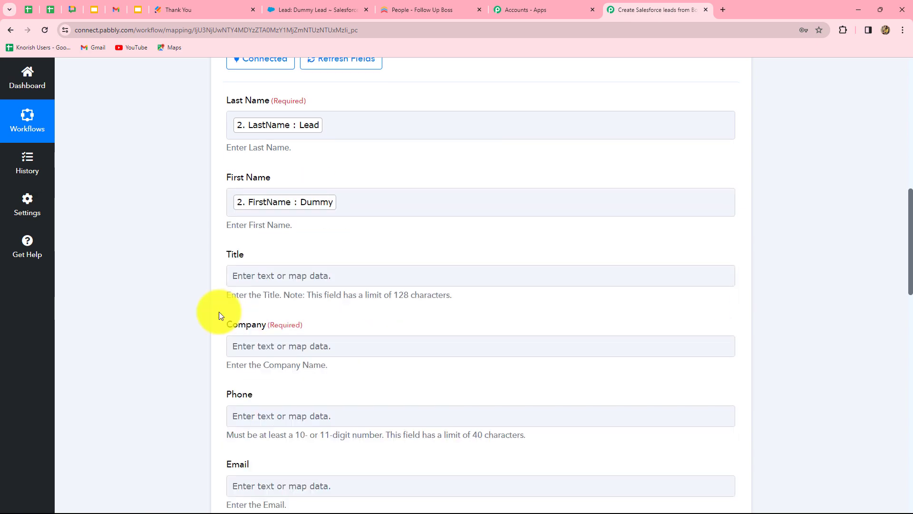
# Set the required Company field to none.
pyautogui.scroll(-5, 219, 312)
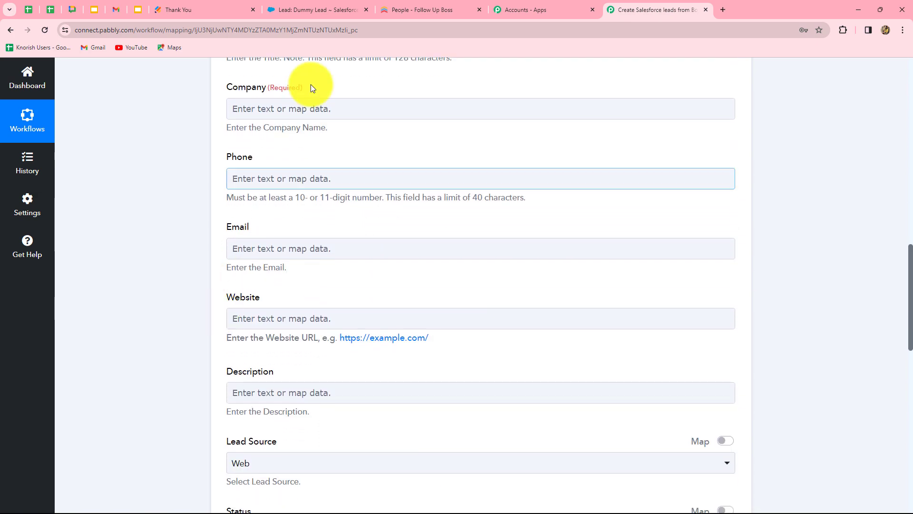
pyautogui.scroll(1, 277, 110)
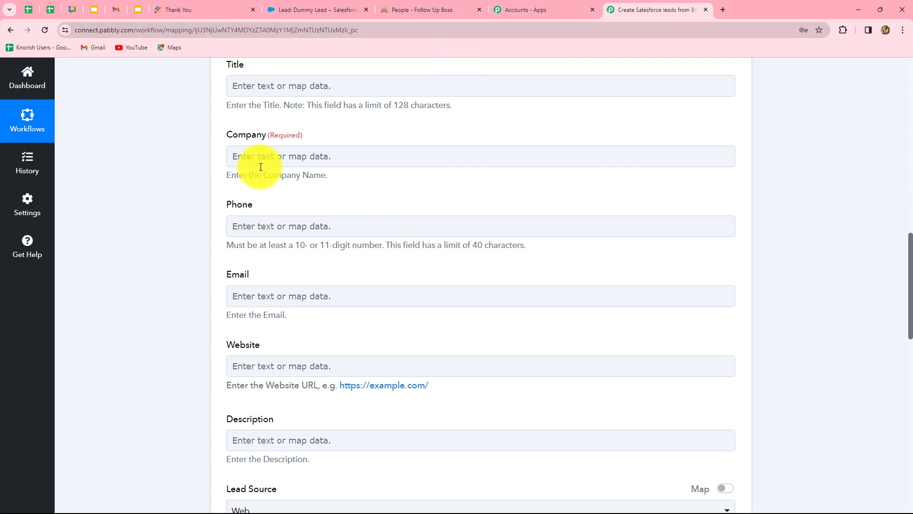
pyautogui.click(291, 158)
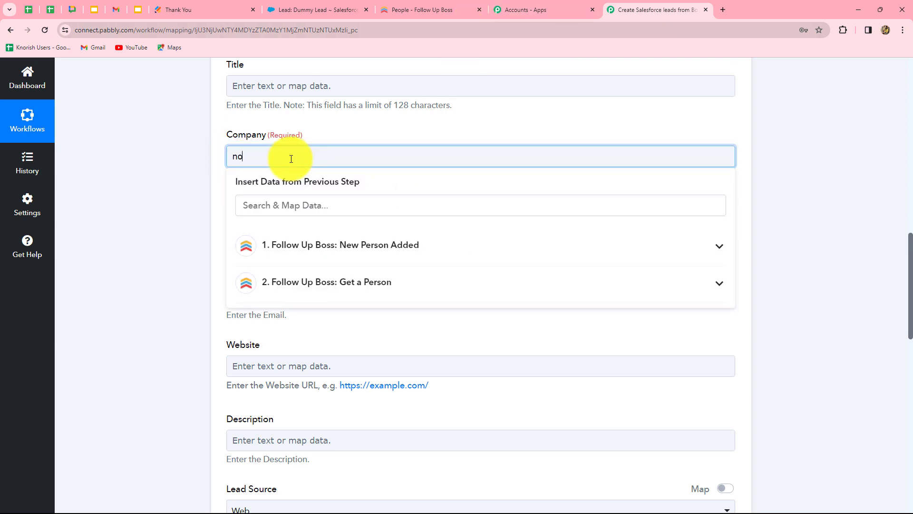
pyautogui.click(127, 174)
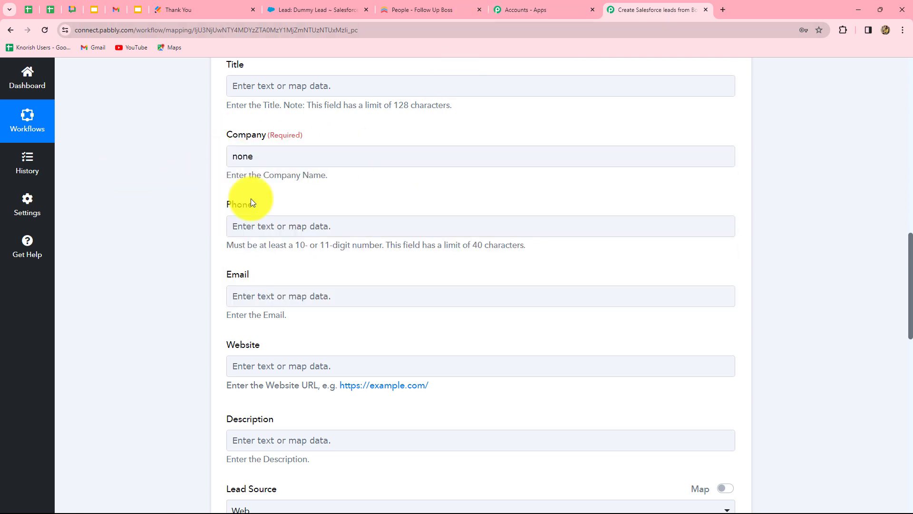
# Map the Phone field to the Get a Person phone number value.
pyautogui.click(260, 150)
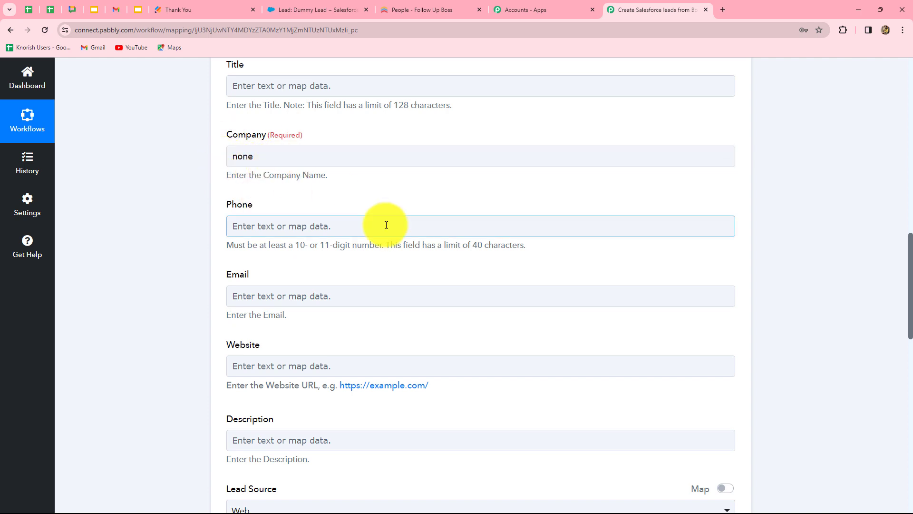
pyautogui.scroll(-1, 387, 224)
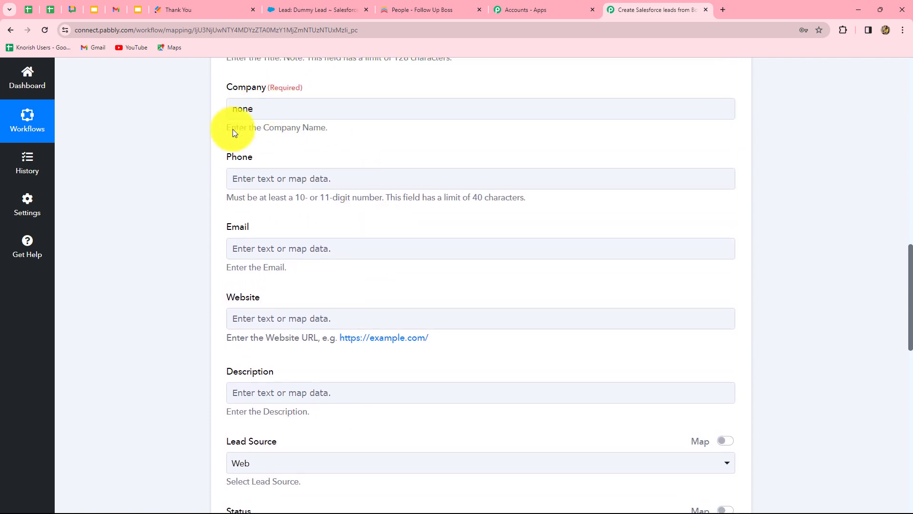
pyautogui.click(243, 109)
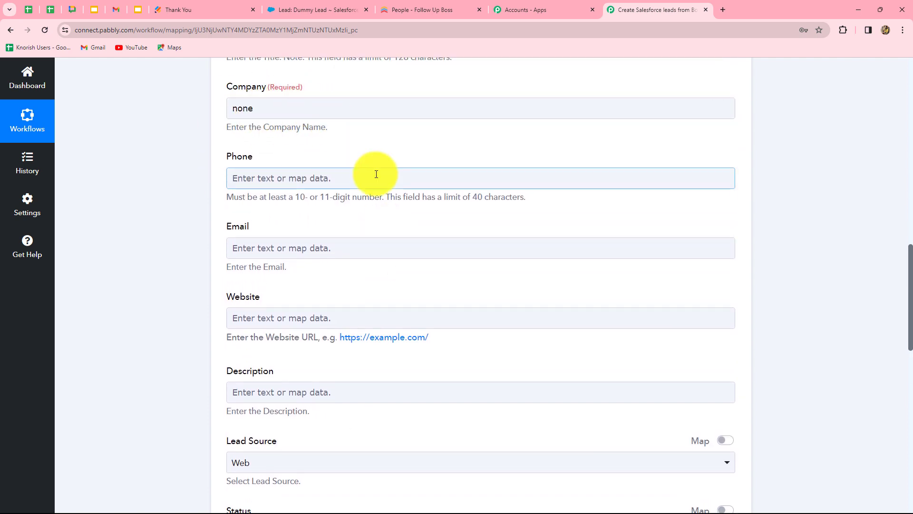
pyautogui.scroll(-1, 373, 175)
pyautogui.click(347, 130)
pyautogui.click(363, 255)
pyautogui.scroll(-15, 386, 388)
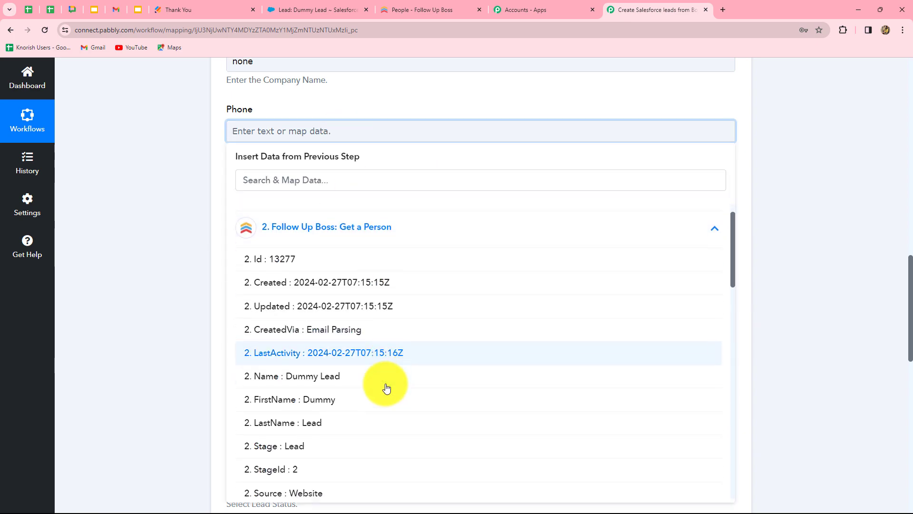
pyautogui.click(391, 284)
pyautogui.click(747, 220)
# Map the Email field to the Get a Person Emails 0 Value.
pyautogui.scroll(-2, 524, 176)
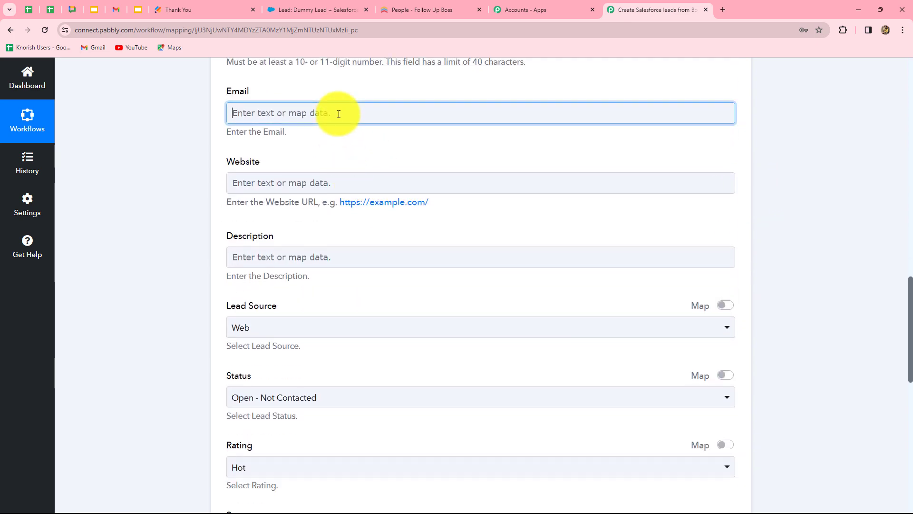
pyautogui.click(336, 113)
pyautogui.click(350, 238)
pyautogui.scroll(-5, 375, 328)
pyautogui.scroll(-4, 375, 333)
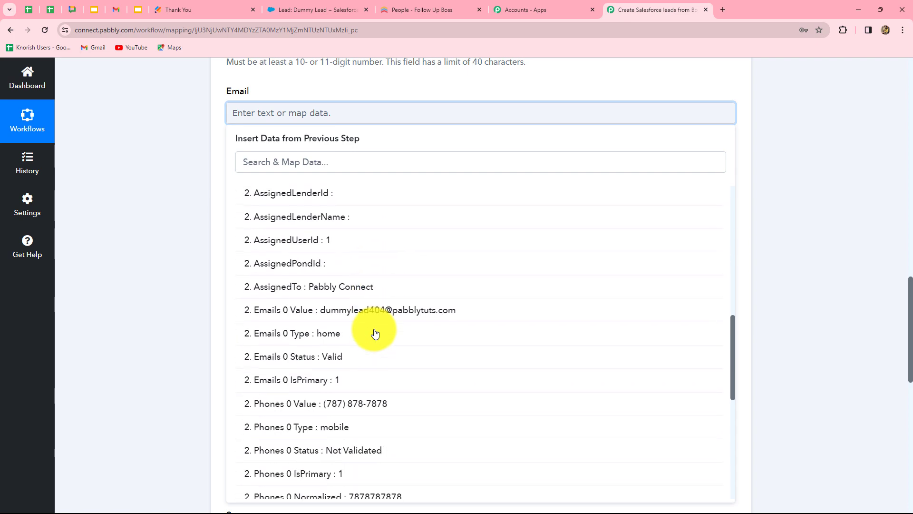
pyautogui.click(376, 312)
pyautogui.click(786, 237)
# Save and send a test request for the Salesforce Create Lead action.
pyautogui.scroll(-8, 706, 235)
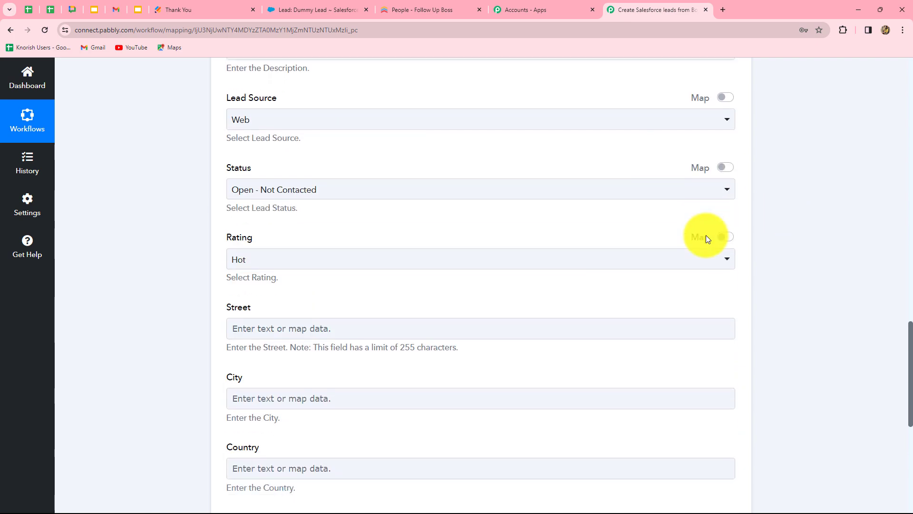
pyautogui.click(706, 235)
pyautogui.scroll(5, 707, 235)
pyautogui.scroll(-1, 707, 235)
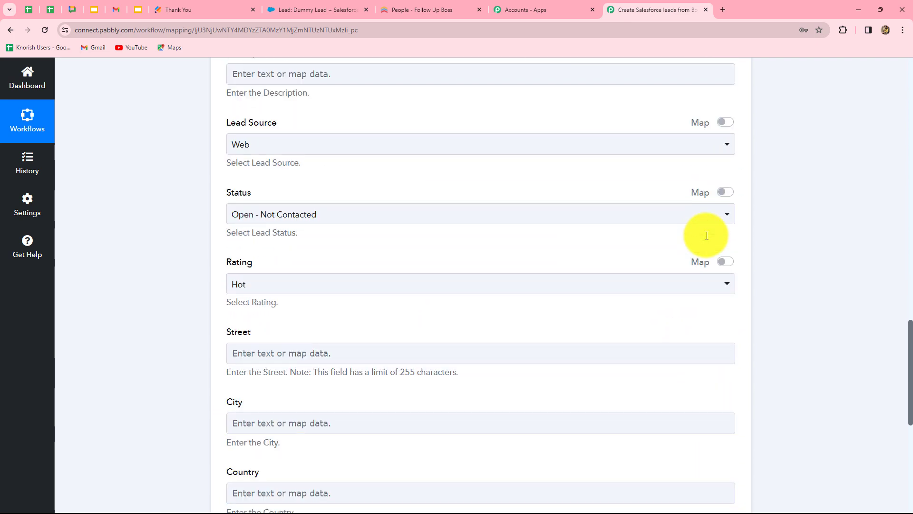
pyautogui.scroll(-8, 707, 236)
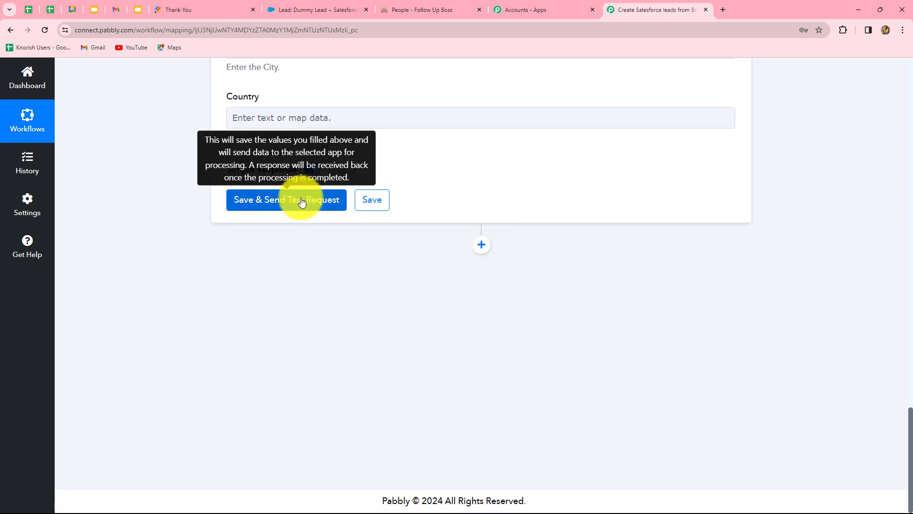
pyautogui.click(252, 202)
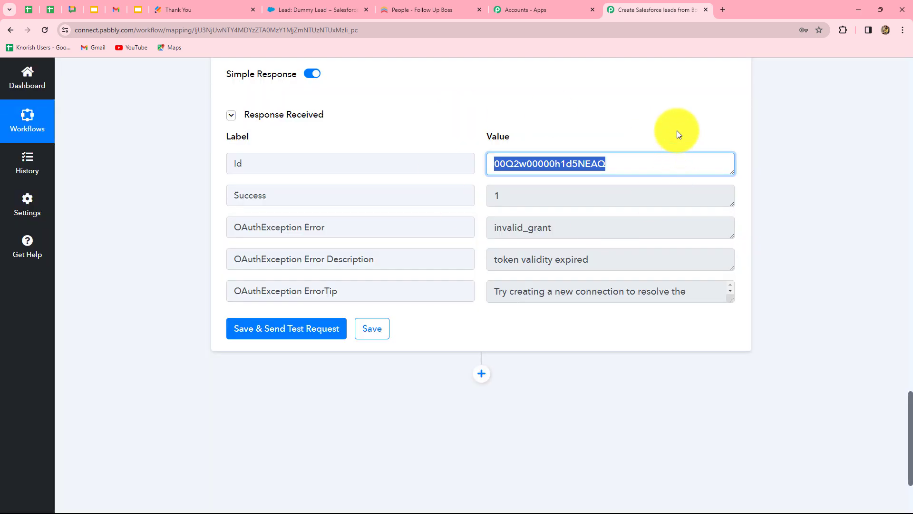
# Check the newly created lead in Salesforce's Leads list, then return to the workflow.
pyautogui.moveTo(618, 166); pyautogui.dragTo(475, 179)
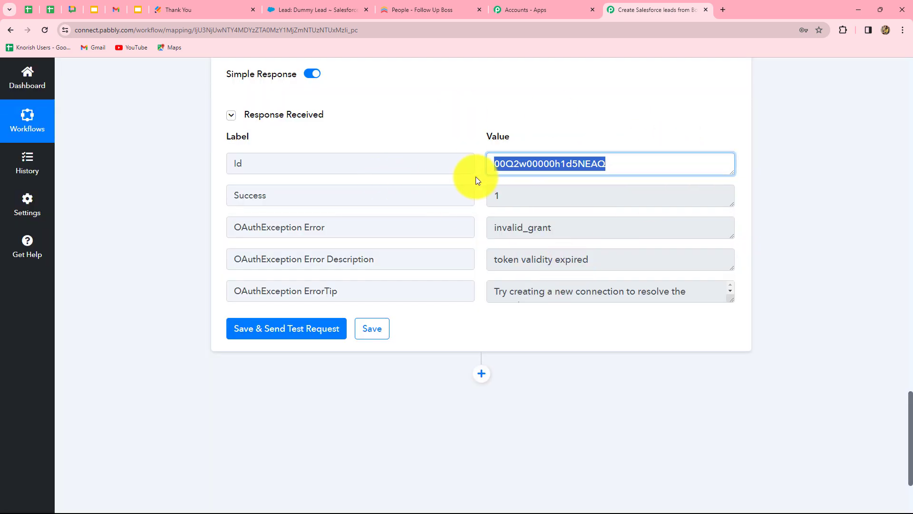
pyautogui.click(293, 9)
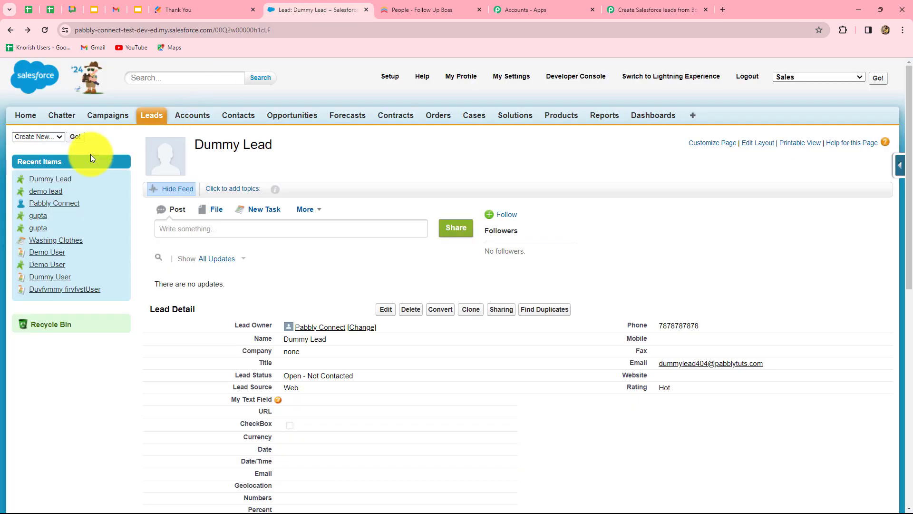
pyautogui.click(157, 118)
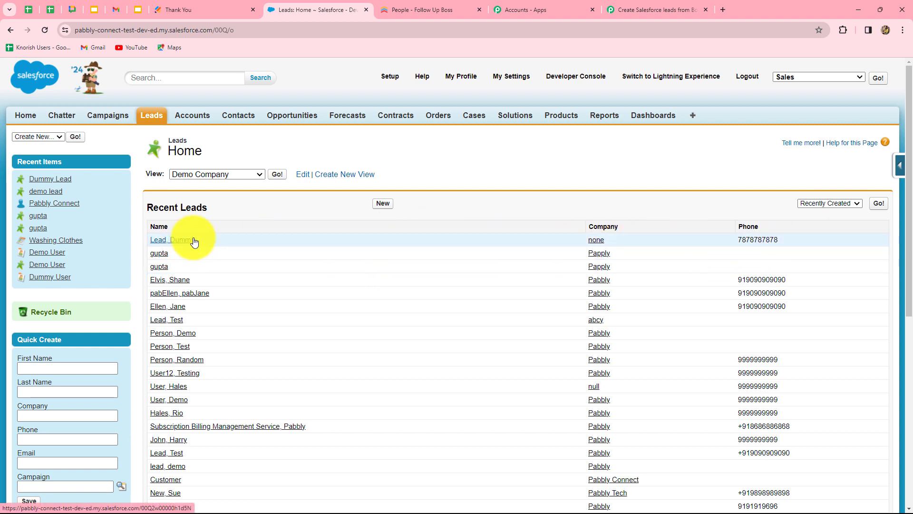
pyautogui.click(649, 11)
# Collapse the Salesforce Create Lead step to review the complete workflow.
pyautogui.scroll(10, 810, 185)
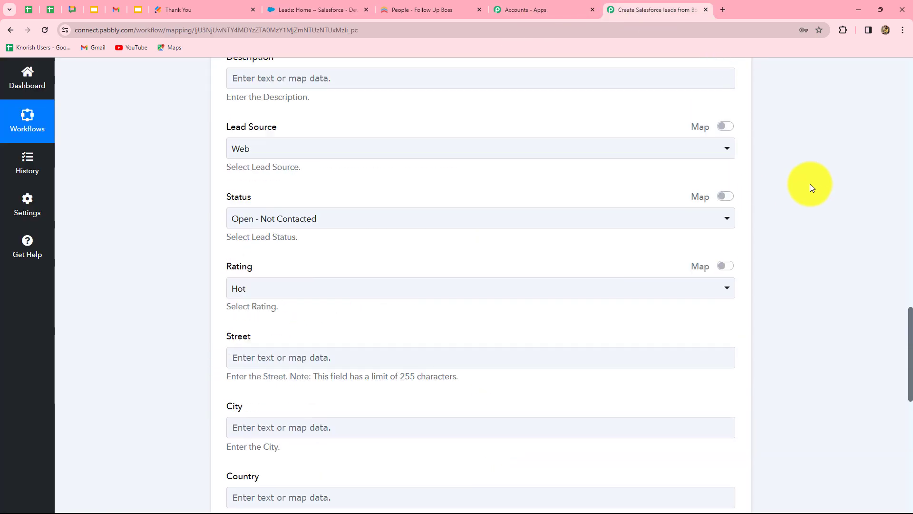
pyautogui.scroll(15, 810, 184)
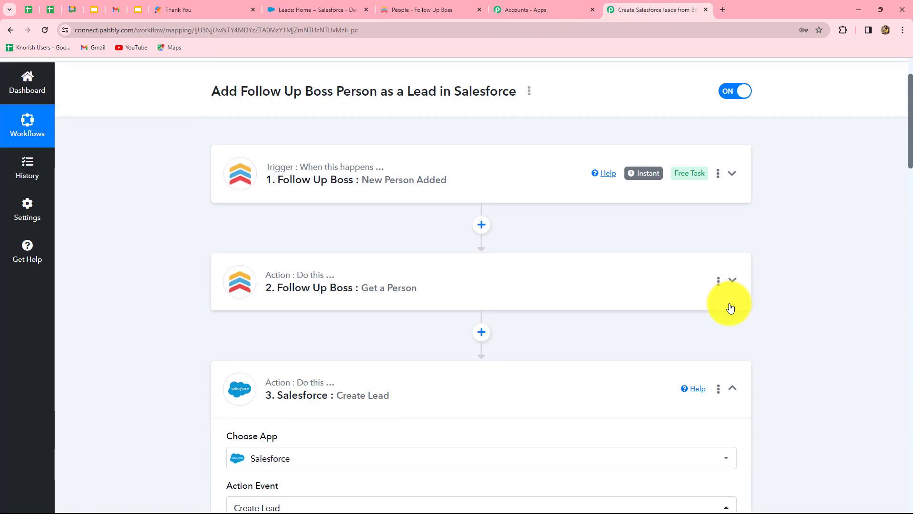
pyautogui.click(732, 388)
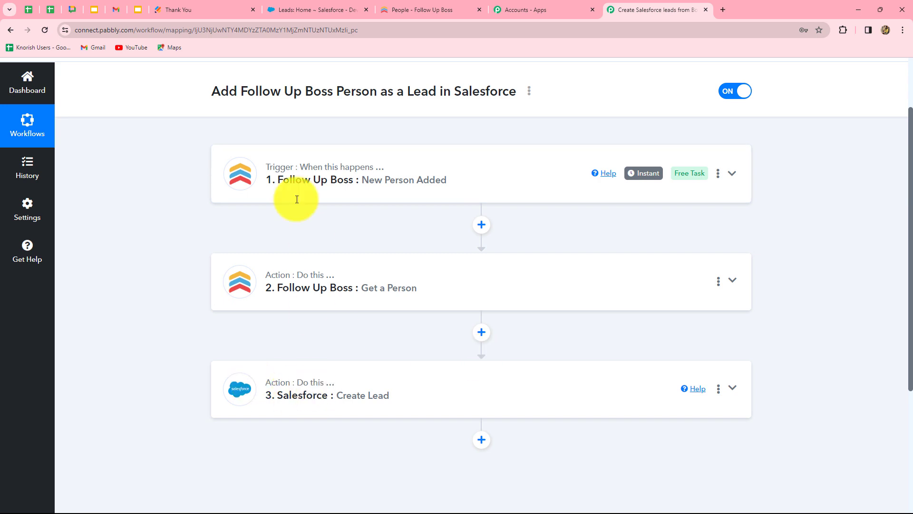